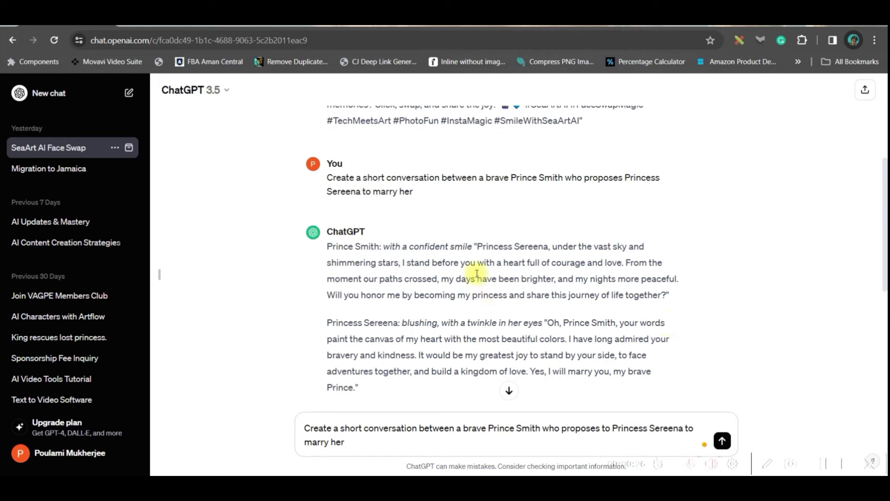
scroll(474, 272, "down", 2)
scroll(417, 237, "down", 3)
scroll(404, 200, "up", 5)
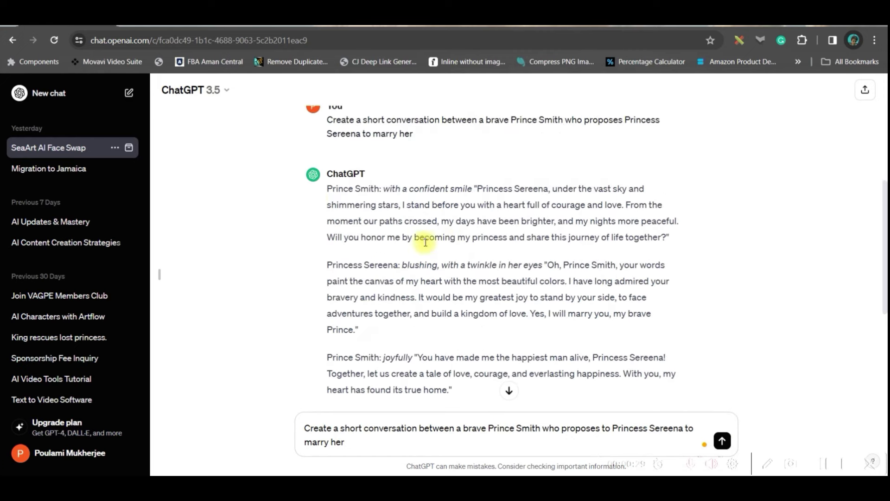
scroll(487, 187, "down", 3)
scroll(537, 194, "up", 1)
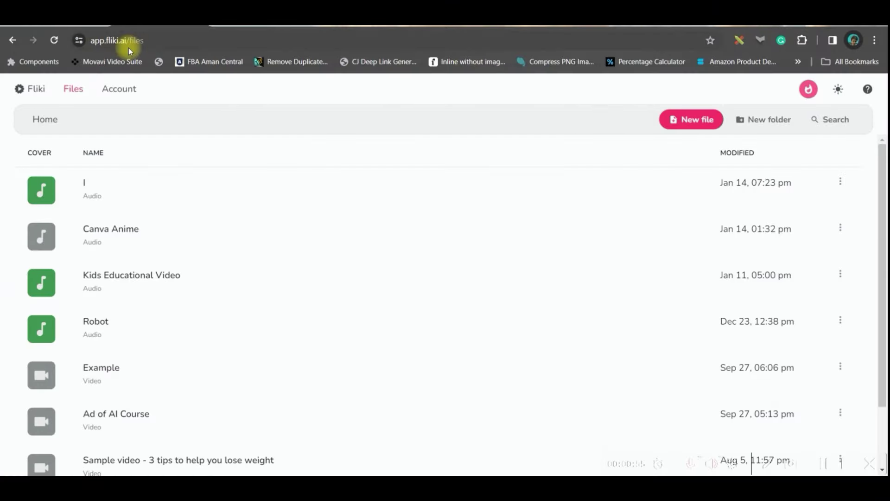
Step: Create an audio-only English (United Kingdom) file named 'Love Story', starting from an empty file
left_click(692, 119)
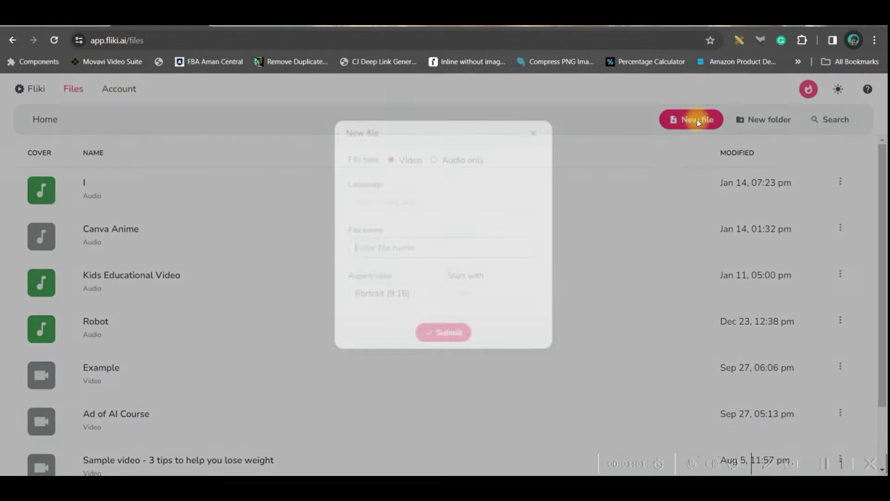
left_click(435, 156)
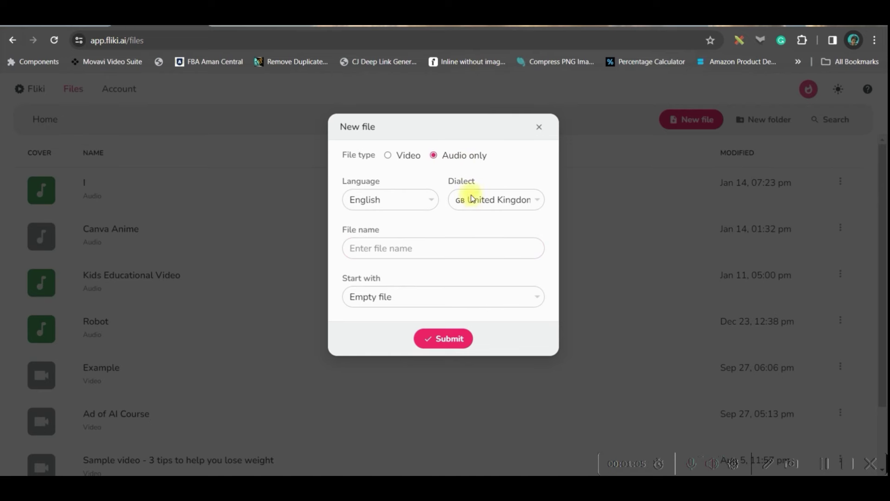
left_click(409, 202)
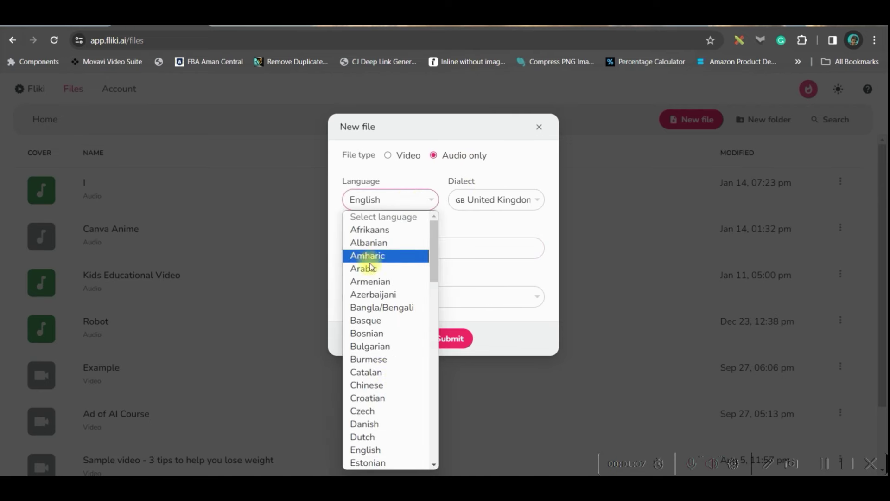
scroll(431, 445, "down", 1)
left_click(508, 438)
left_click(487, 417)
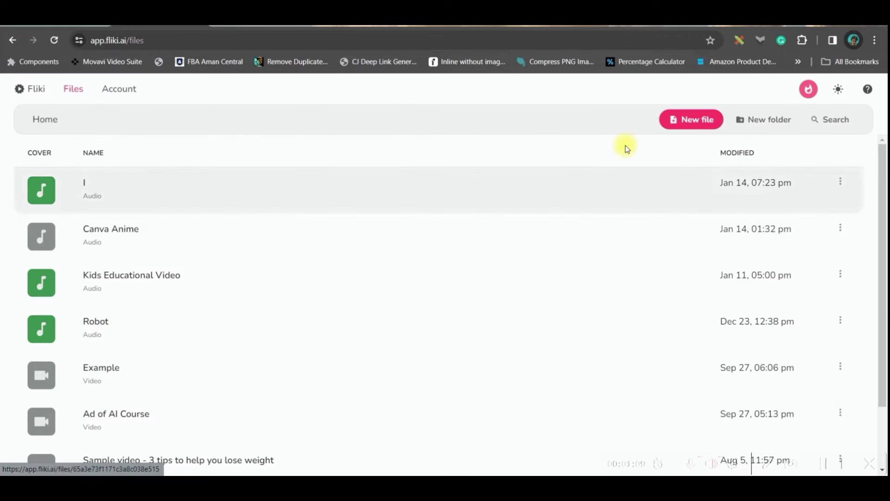
left_click(496, 200)
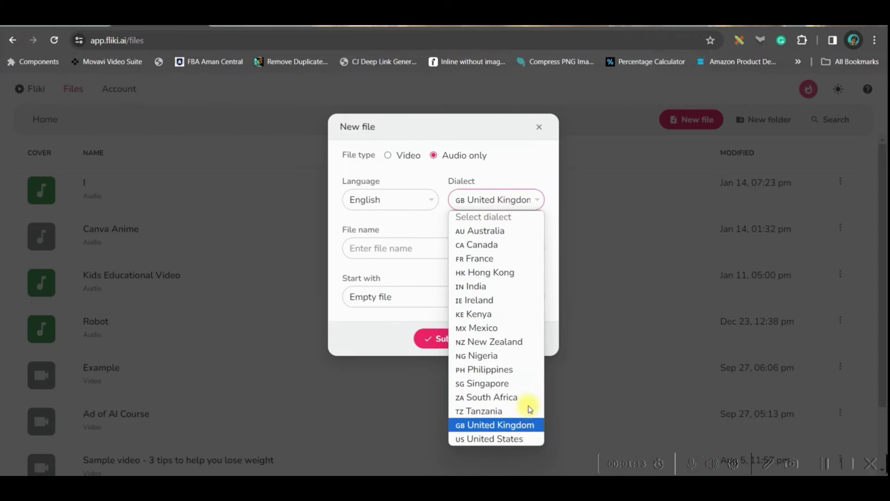
left_click(526, 426)
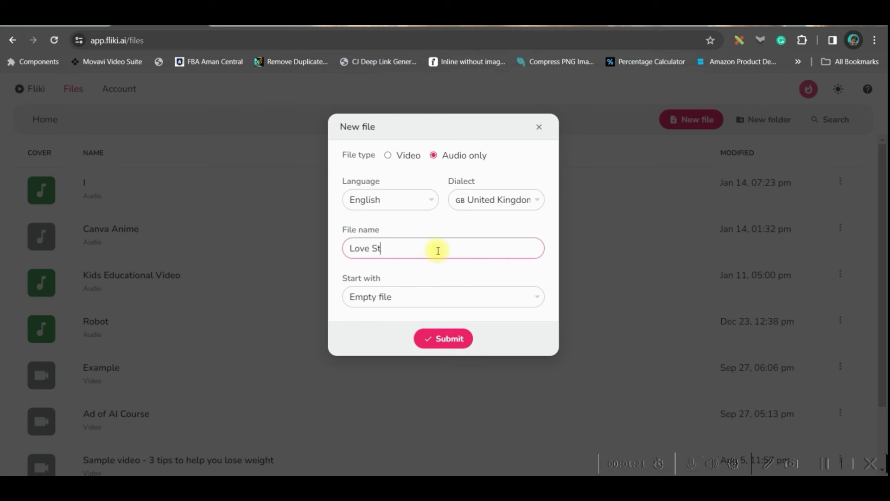
left_click(420, 300)
left_click(406, 328)
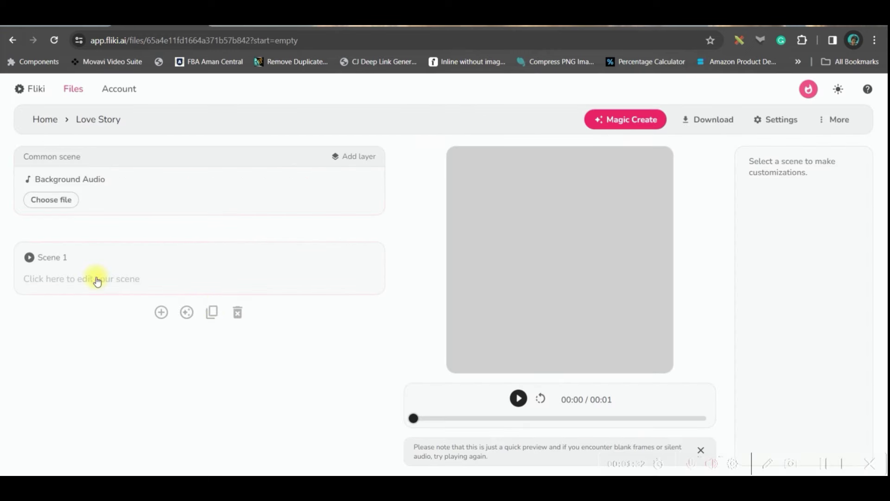
Step: Set Scene 1's voiceover to the female United Kingdom voice Sonia
left_click(97, 280)
left_click(82, 321)
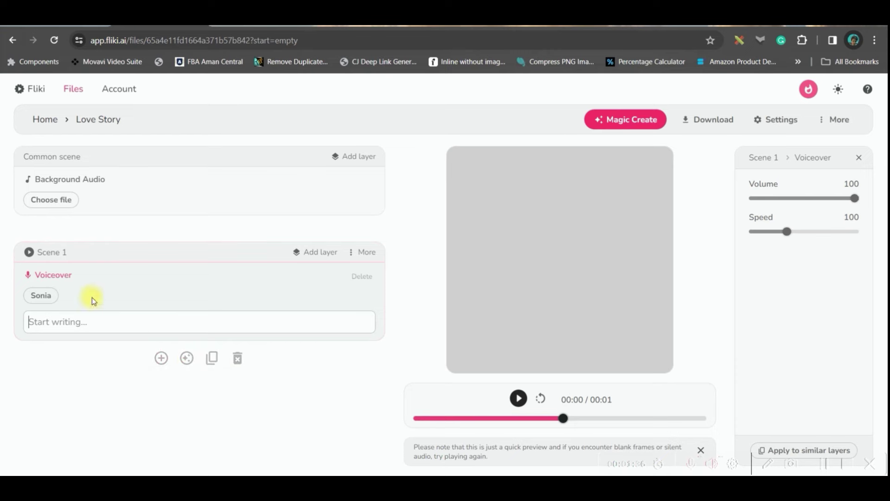
left_click(47, 297)
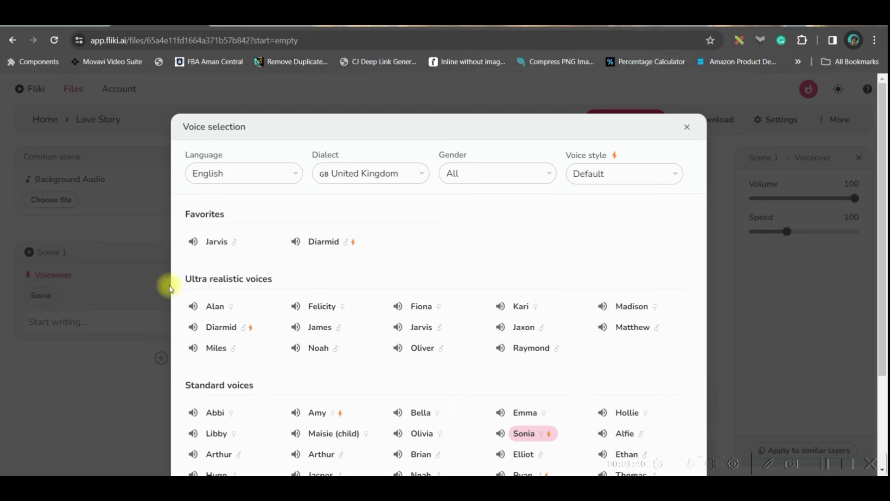
left_click(526, 174)
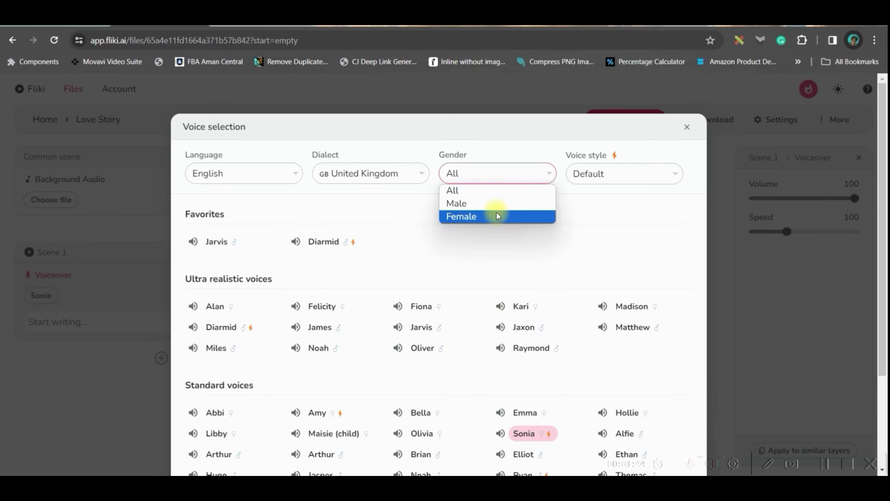
left_click(497, 216)
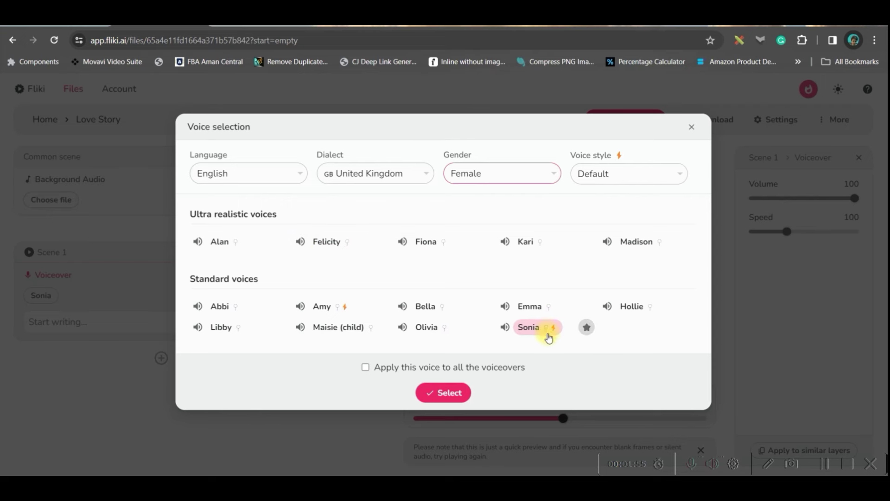
left_click(443, 393)
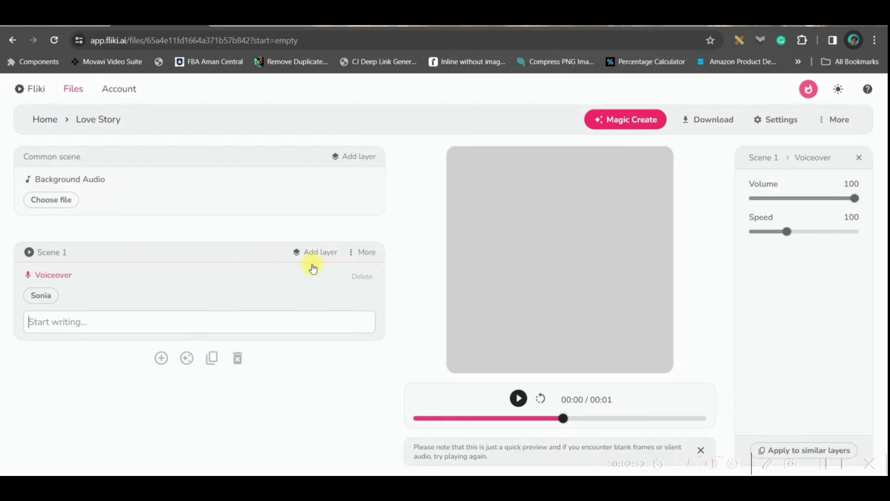
Step: Paste Princess Sereena's reply into Scene 1 and her second line into a new Scene 2
type("Oh, Prince Smith, your words paint the canvas of my heart with the most beautiful colors. I have long admired your bravery and kindness. It would be my greatest joy to stand by your side, to face adventures together, and build a kingdom of love. Yes, I will marry you, my brave Prince.")
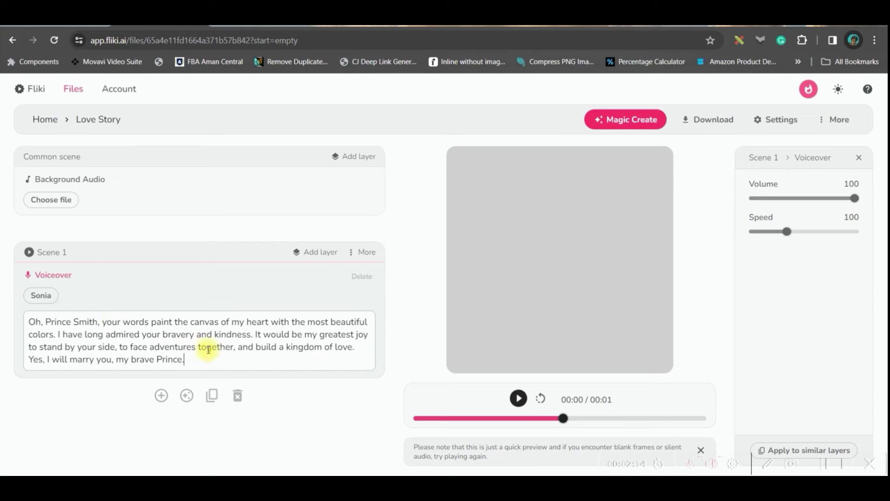
left_click(162, 395)
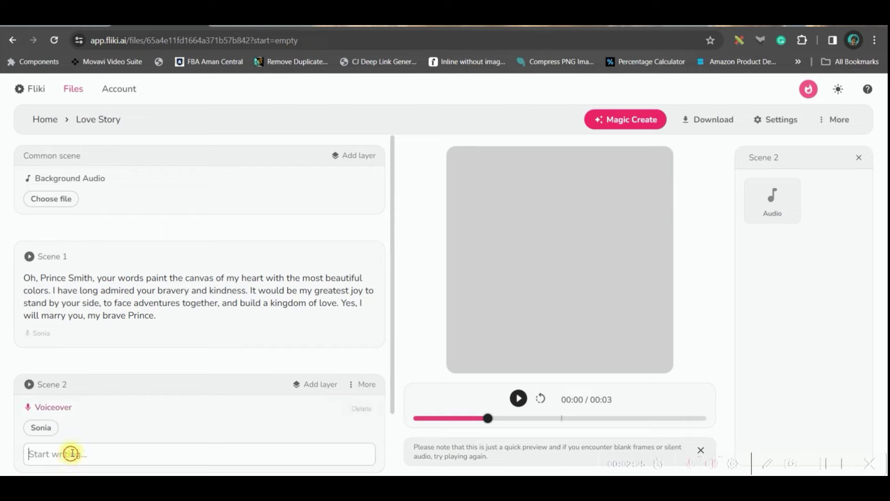
left_click(72, 454)
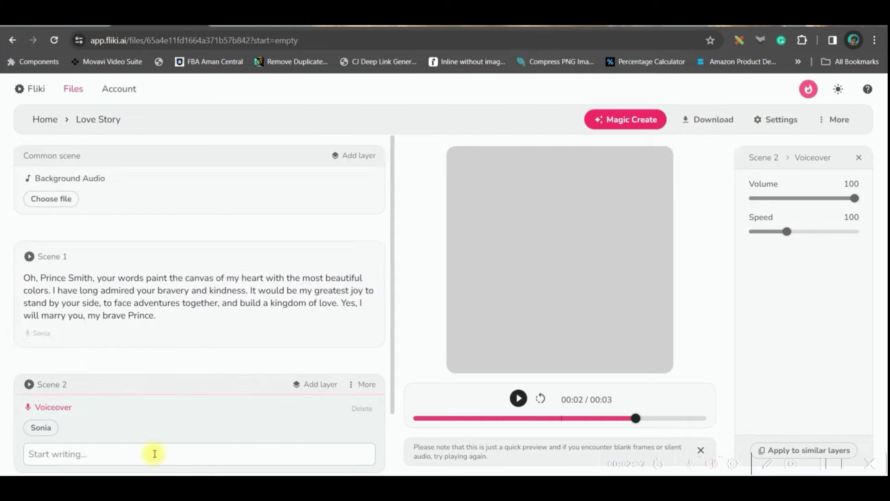
type("And with you, Prince Smith, my heart has found its forever. Let our love be a beacon of light in our kingdom, inspiring others to believe in the magic of true love. I am ready for this adventure with you, my beloved.")
left_click(114, 427)
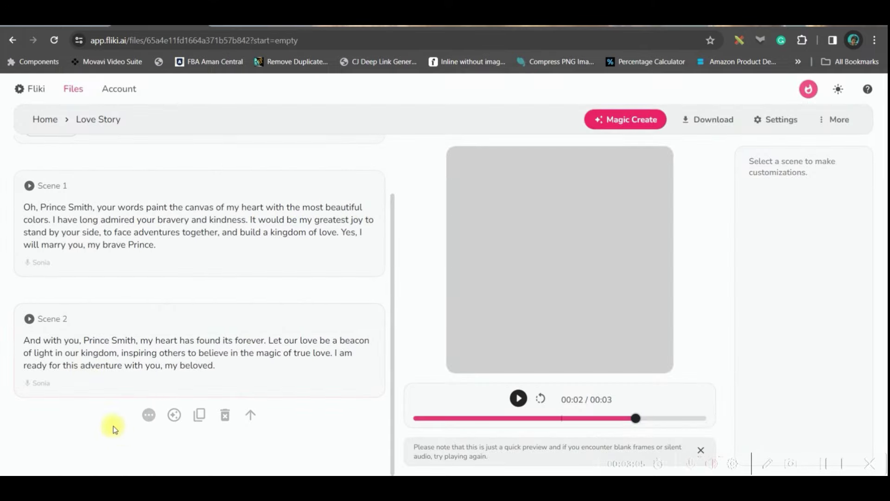
Step: Add Scene 3 with Prince Smith's proposal voiced by male Miles, then start the audio download
left_click(148, 415)
left_click(43, 382)
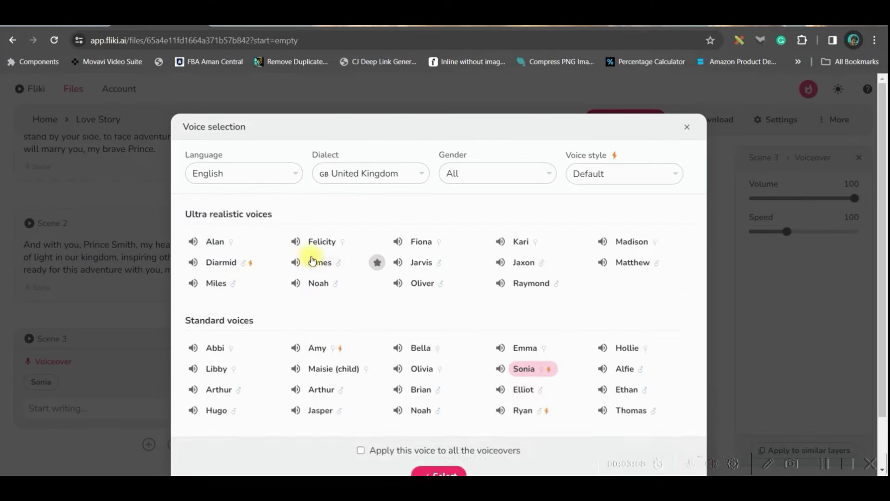
left_click(497, 173)
left_click(457, 203)
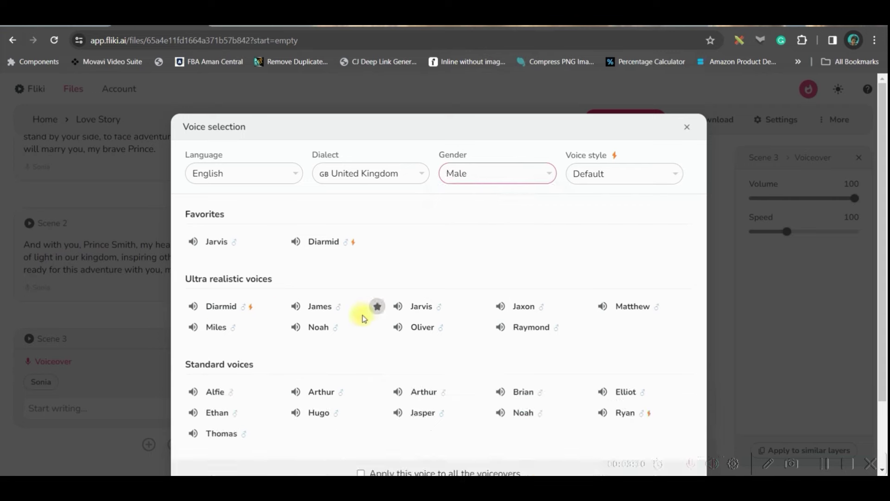
left_click(217, 328)
type("Princess Sereena, under the vast sky and shimmering stars, I stand before you with a heart full of courage and love. From the moment our paths crossed, my days have been brighter, and my nights more peaceful. Will you honor me by becoming my princess and share this journey of life together?")
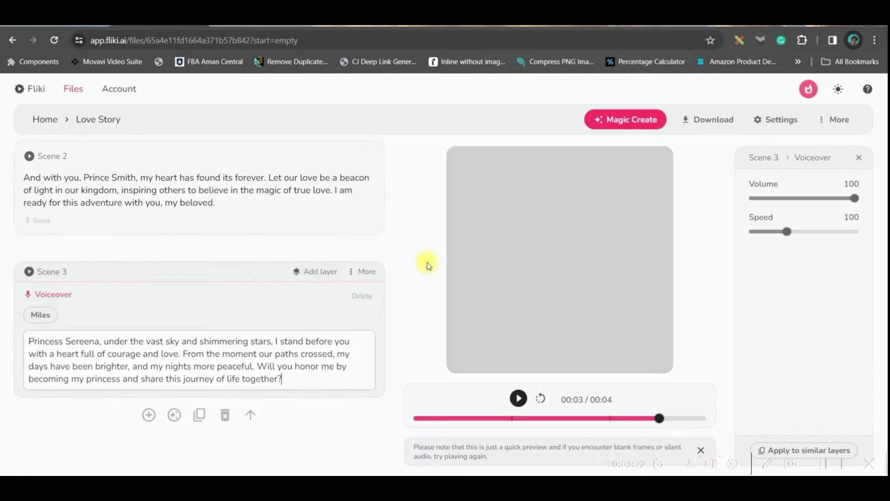
left_click(713, 120)
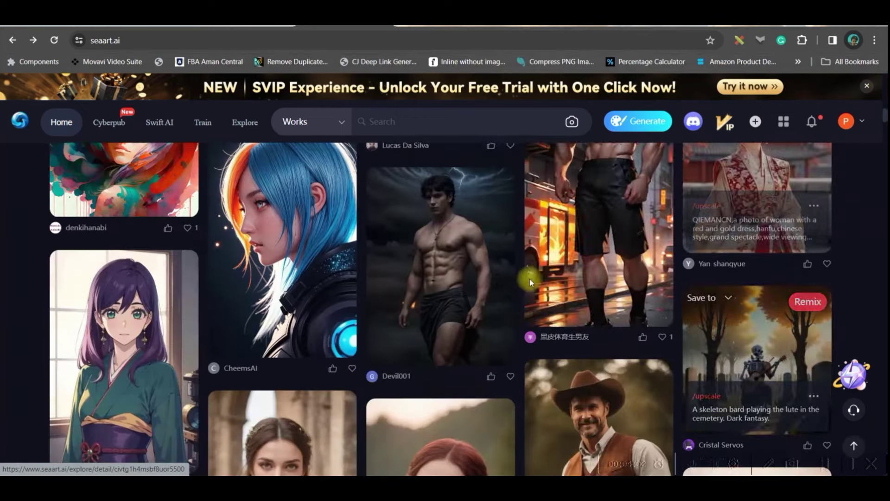
scroll(765, 313, "down", 5)
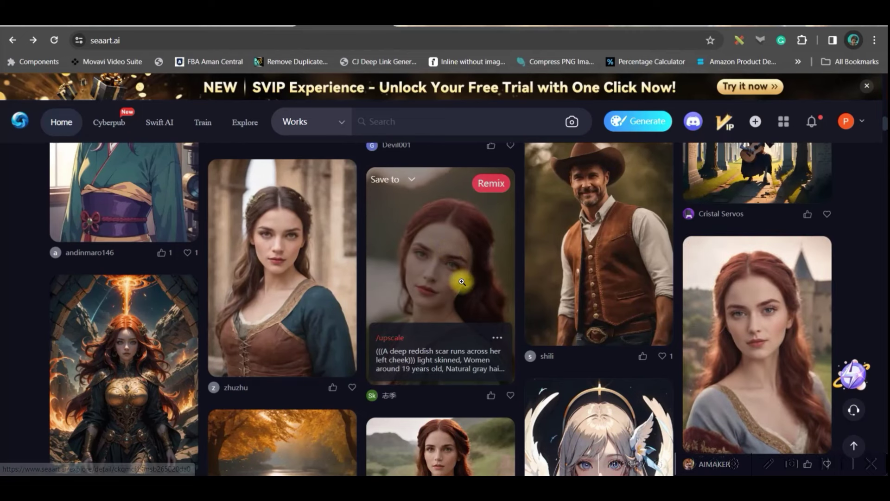
mouse_move(440, 275)
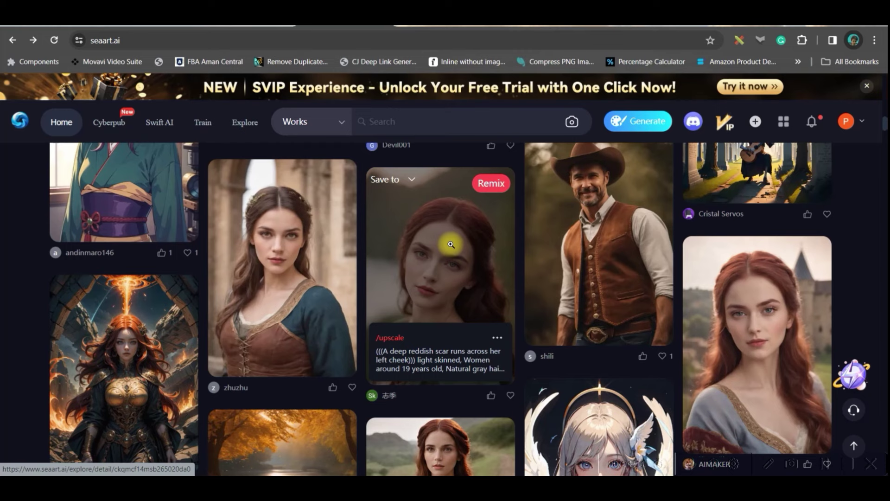
scroll(598, 348, "down", 2)
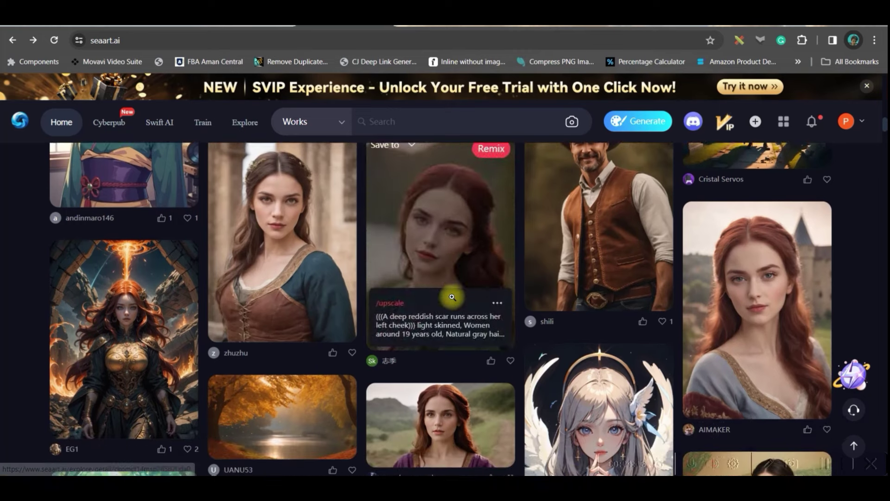
Step: Reach SeaArt's AI Face Swap tool through the Face Swap tag and a video card
left_click(757, 229)
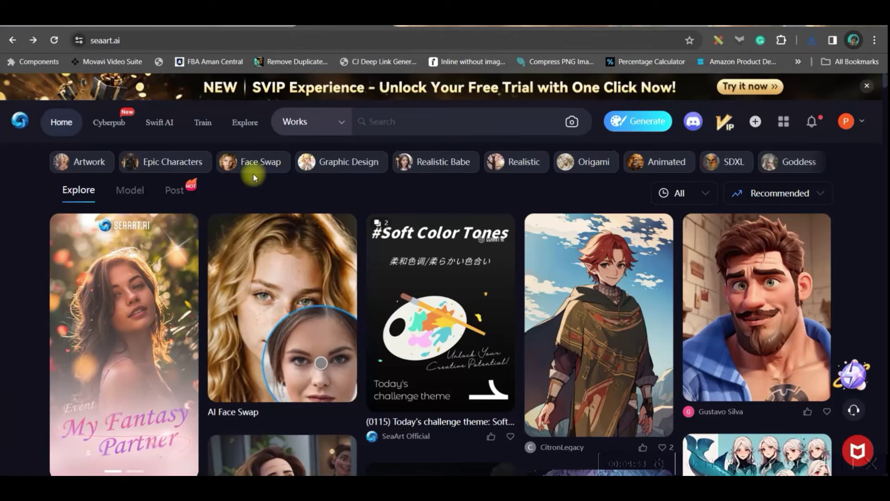
left_click(248, 158)
scroll(391, 422, "down", 2)
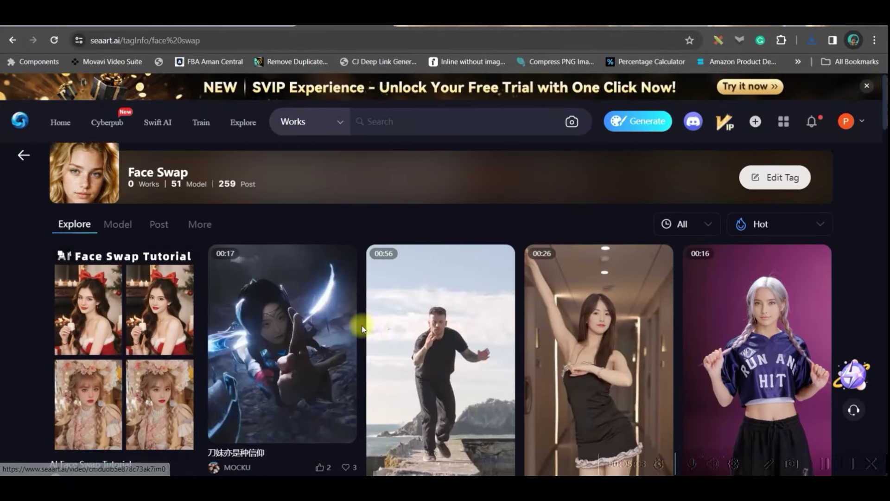
scroll(418, 348, "down", 2)
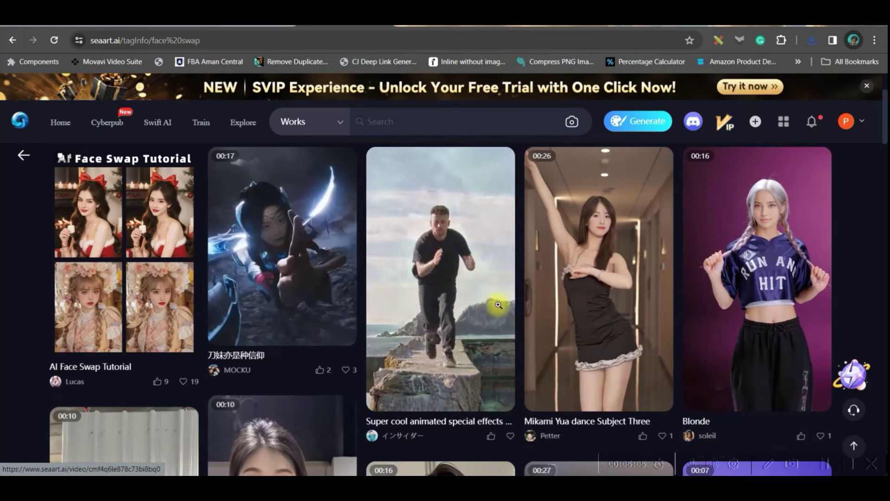
scroll(448, 320, "down", 3)
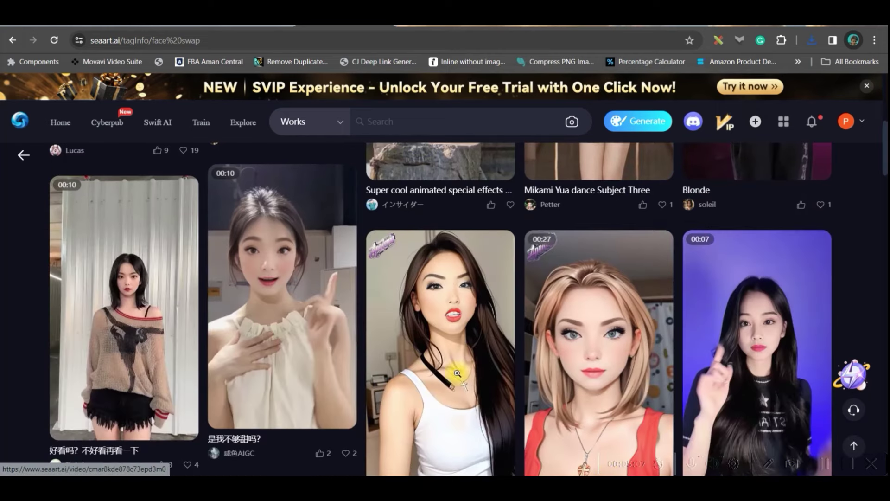
left_click(275, 234)
Step: Upload the red-haired woman portrait as a custom image template
left_click(68, 156)
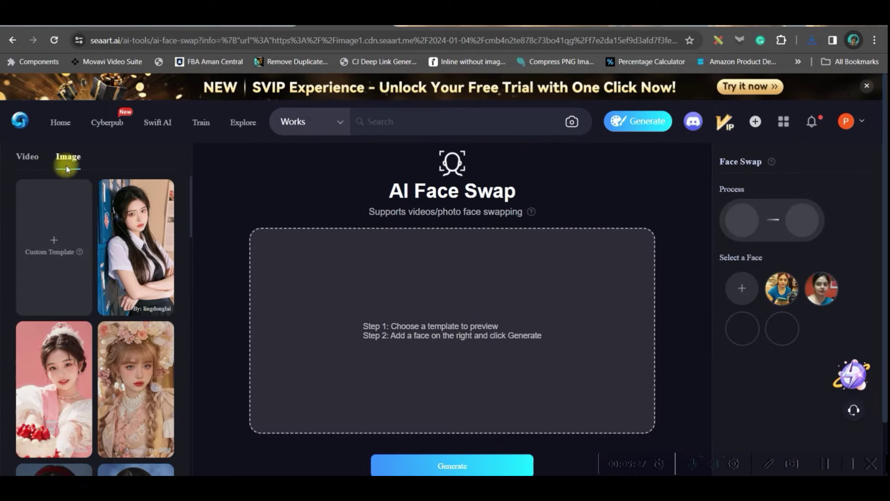
left_click(56, 242)
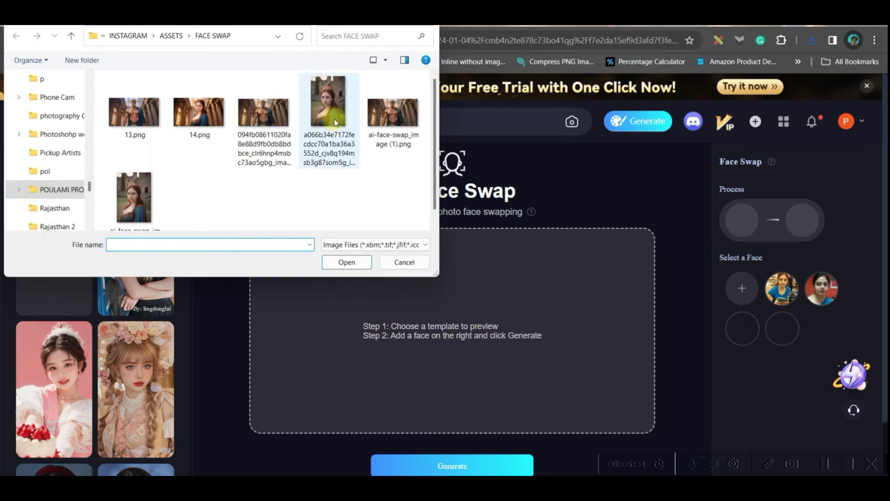
left_click(329, 111)
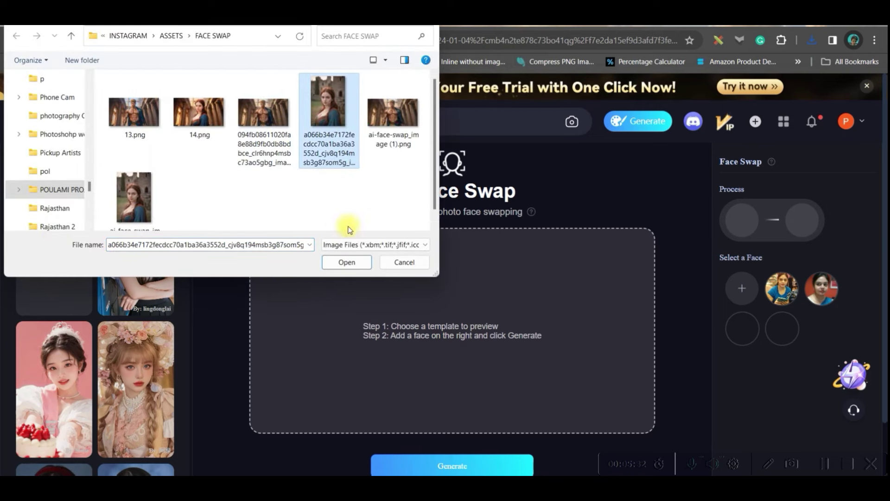
left_click(346, 262)
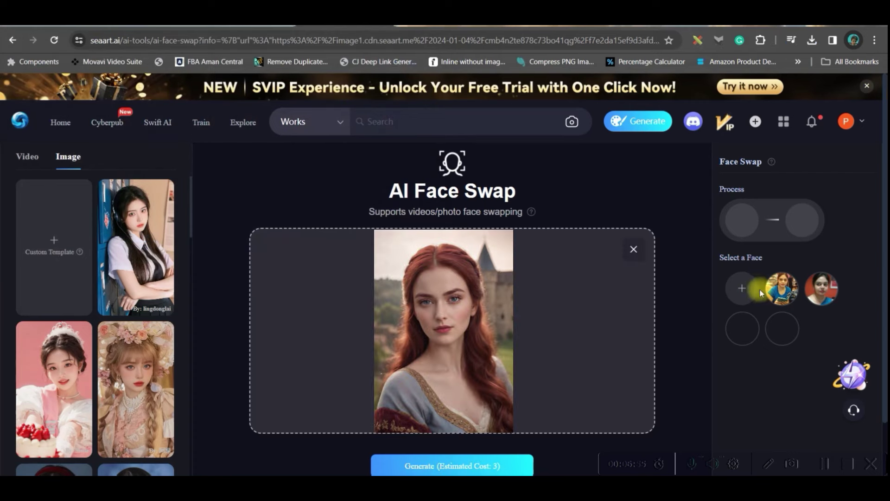
Step: Upload a face photo from the honey folder as the face to swap in
left_click(741, 287)
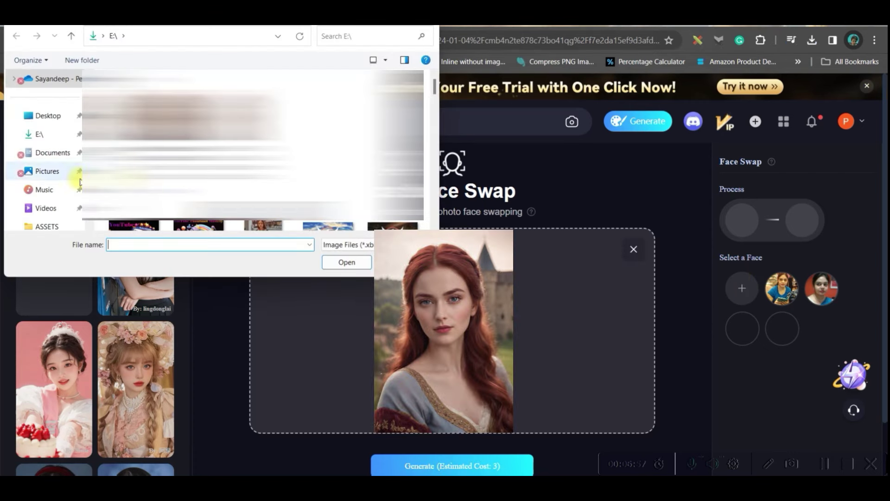
left_click(45, 152)
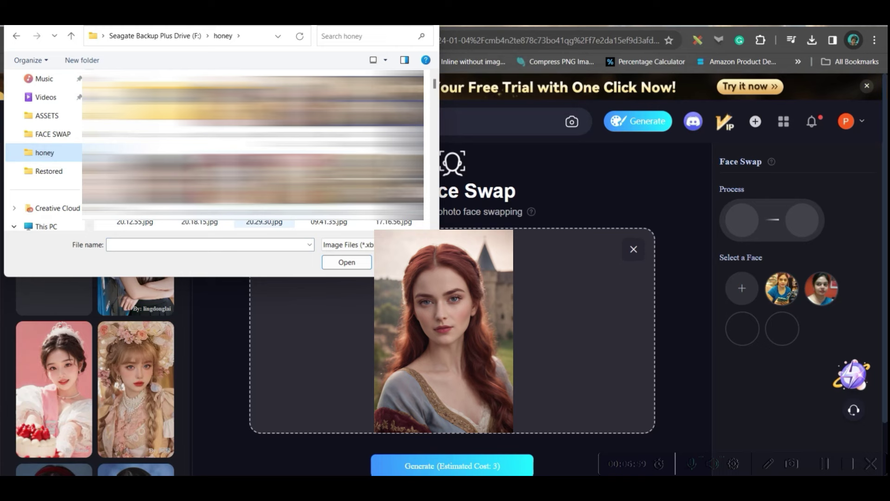
scroll(253, 154, "down", 3)
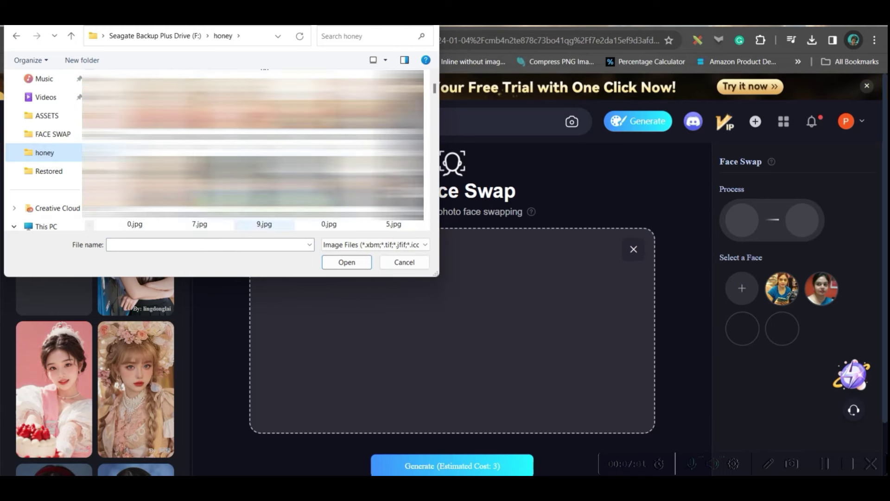
left_click(346, 262)
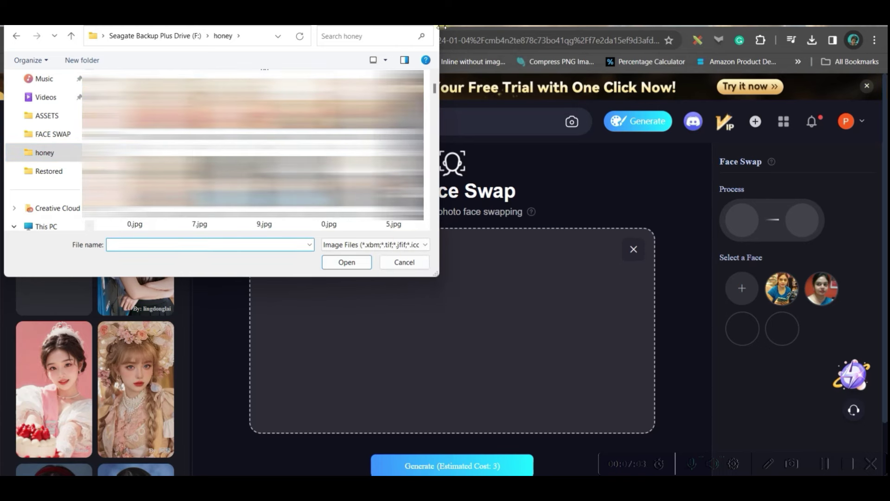
double_click(253, 174)
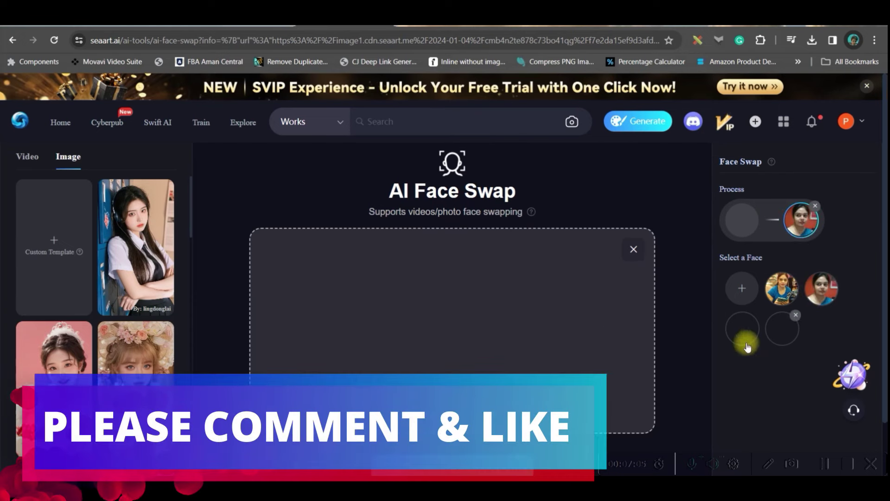
scroll(441, 290, "down", 1)
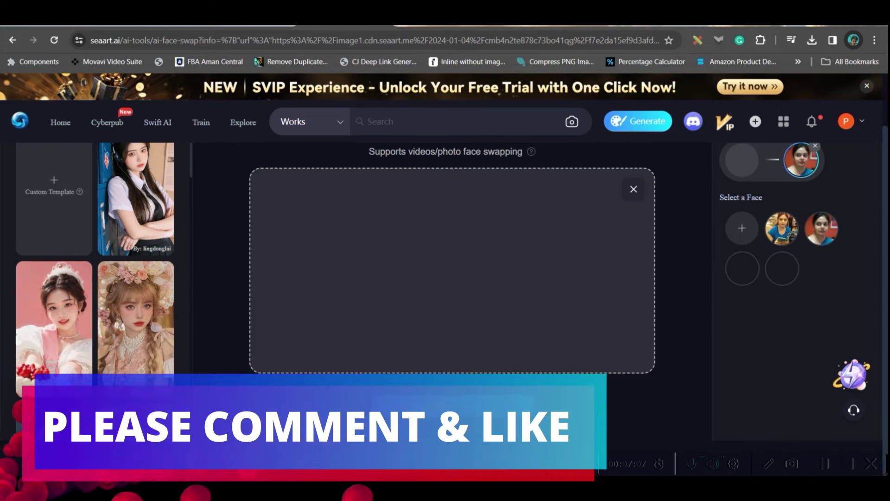
Step: Generate the face swap and minimize the File Explorer window
left_click(448, 408)
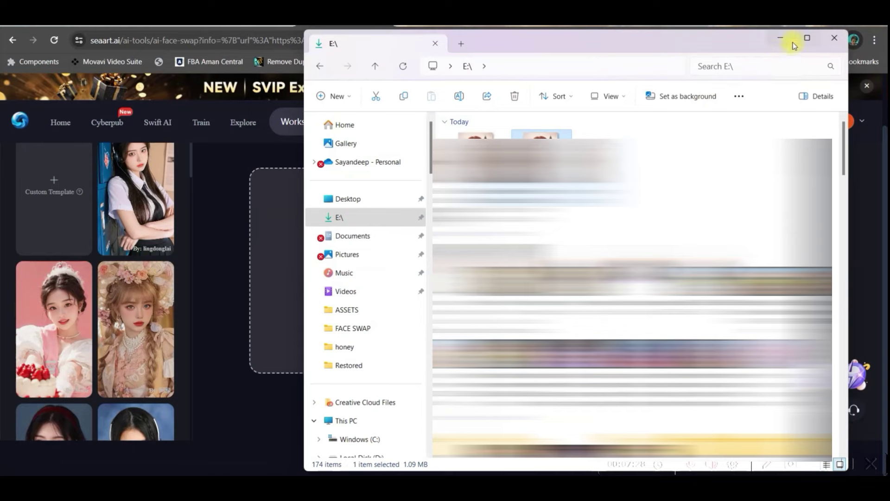
left_click(782, 38)
left_click(852, 121)
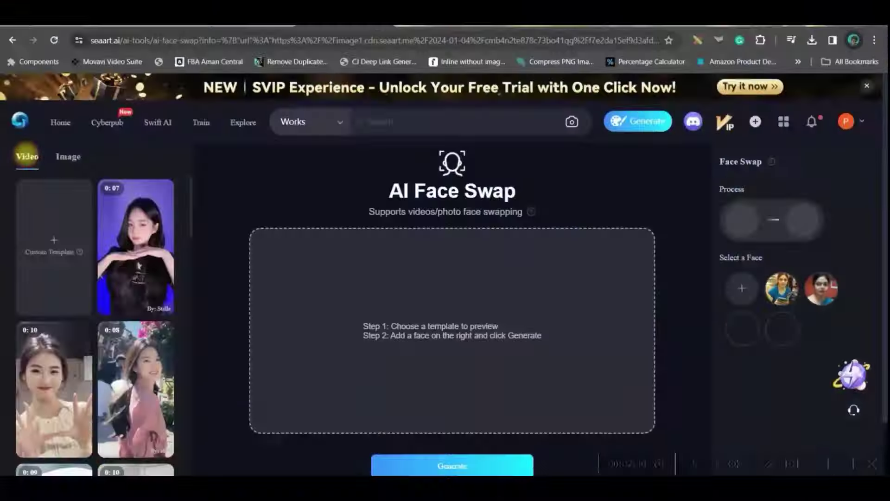
scroll(117, 280, "down", 2)
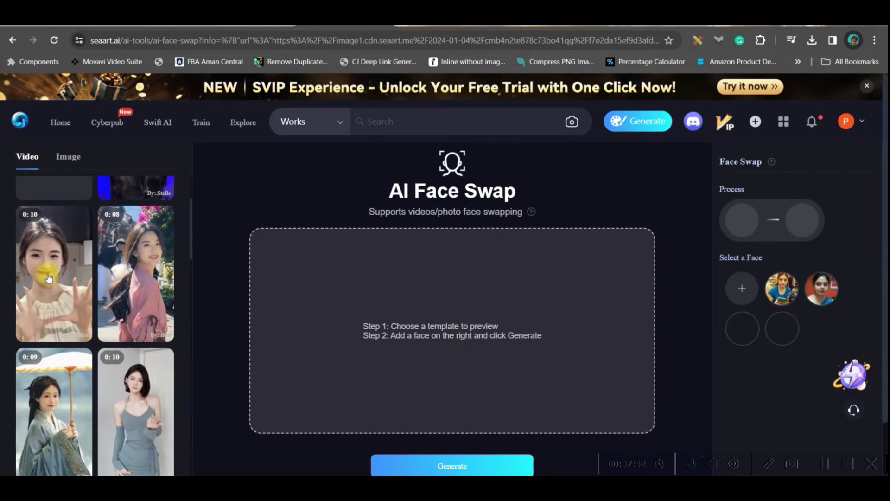
Step: Pair the 0:10 girl video template with the third saved face
left_click(48, 276)
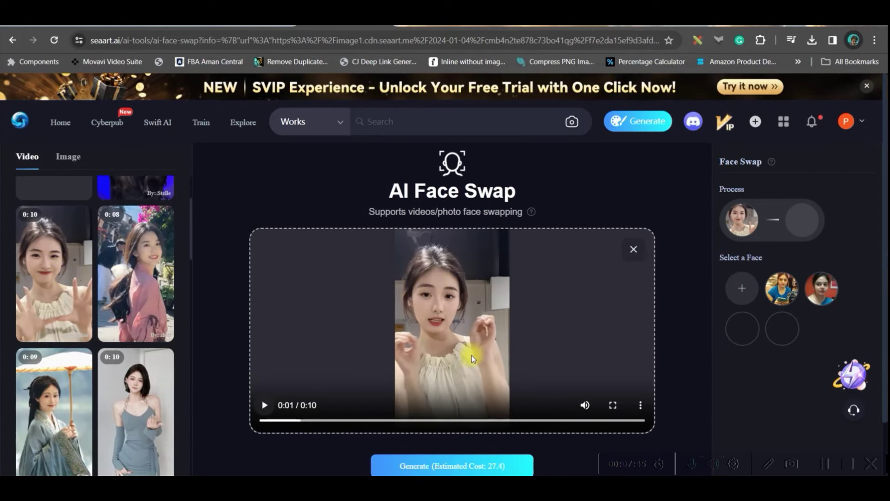
left_click(819, 291)
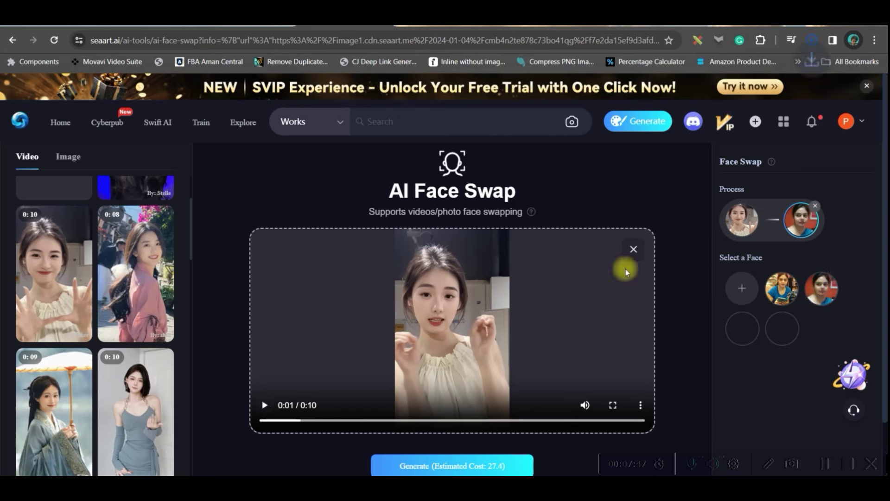
scroll(626, 313, "down", 1)
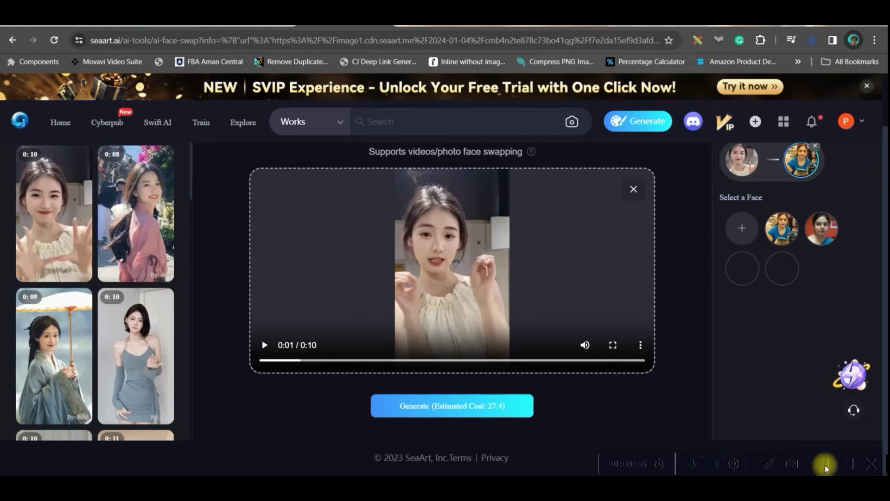
scroll(80, 368, "down", 2)
scroll(101, 427, "down", 2)
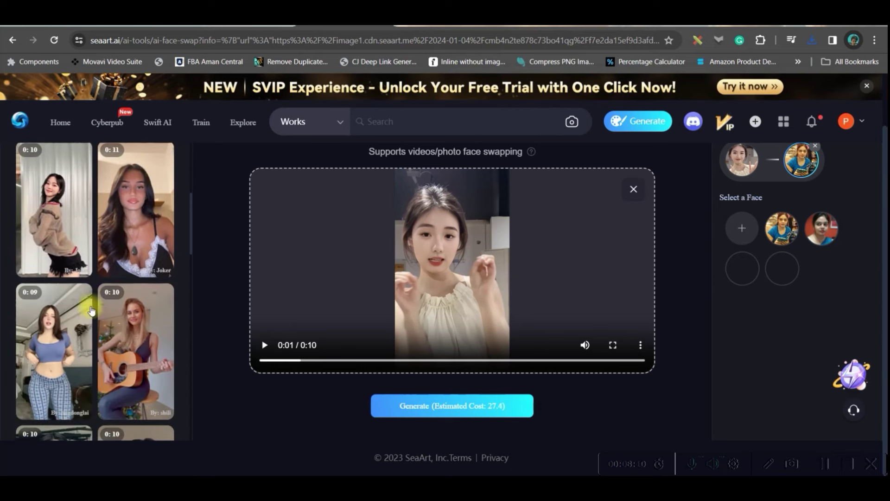
scroll(104, 278, "down", 3)
scroll(126, 334, "down", 2)
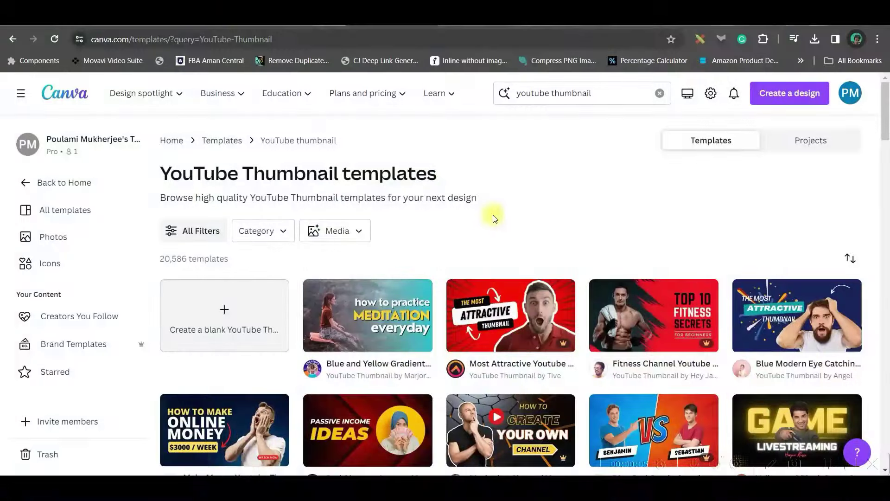
Step: Return to the Canva home page and select the search text to begin a YouTube Thumbnail search
left_click(82, 94)
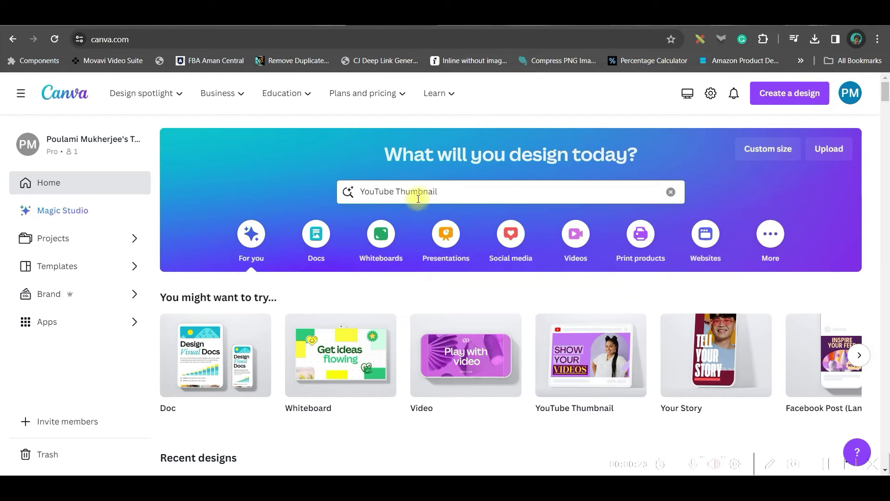
left_click_drag(462, 192, 348, 192)
type("Yo")
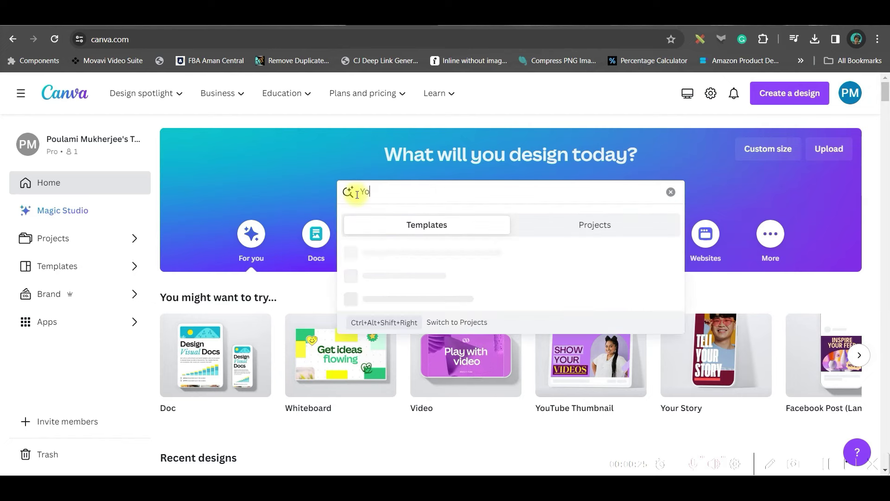
type("uTube Thu")
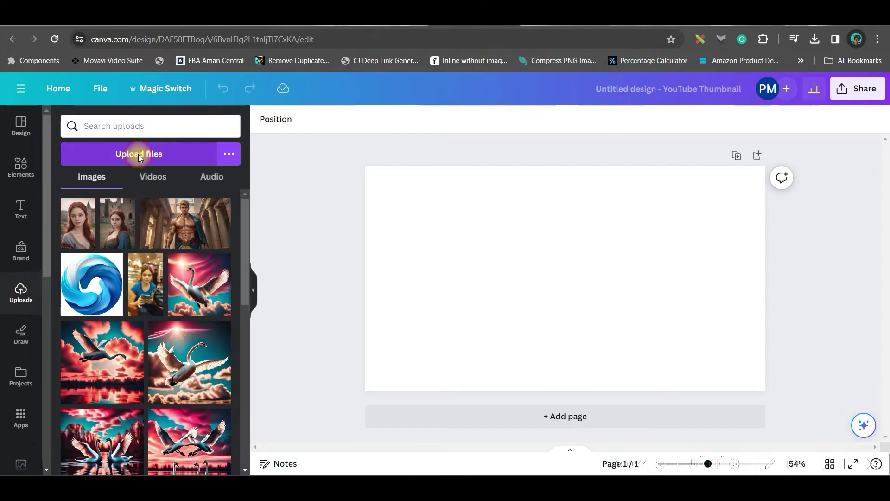
Step: Add the muscular man temple image and set it as the page background
left_click(138, 154)
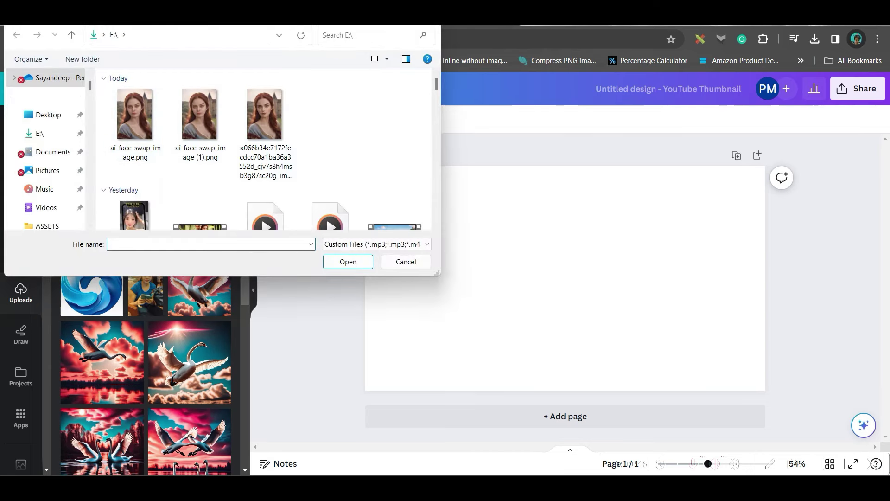
key("Escape")
left_click(209, 228)
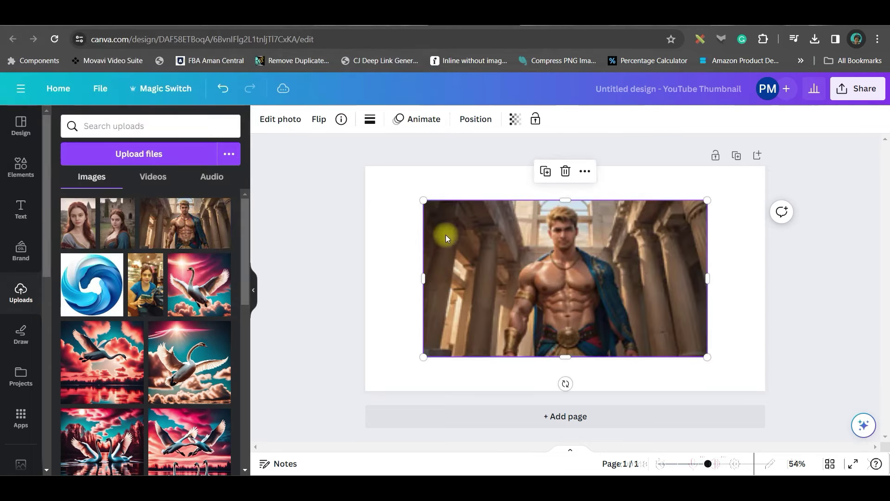
left_click_drag(422, 203, 365, 169)
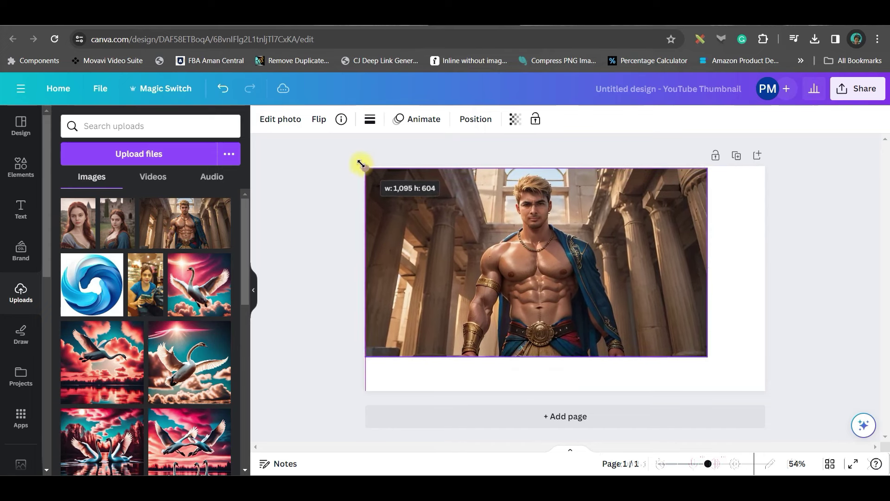
right_click(595, 286)
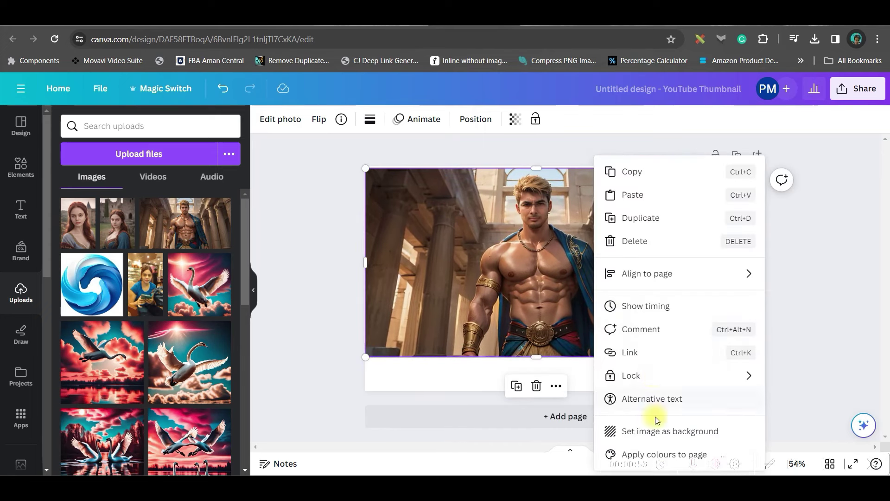
left_click(655, 427)
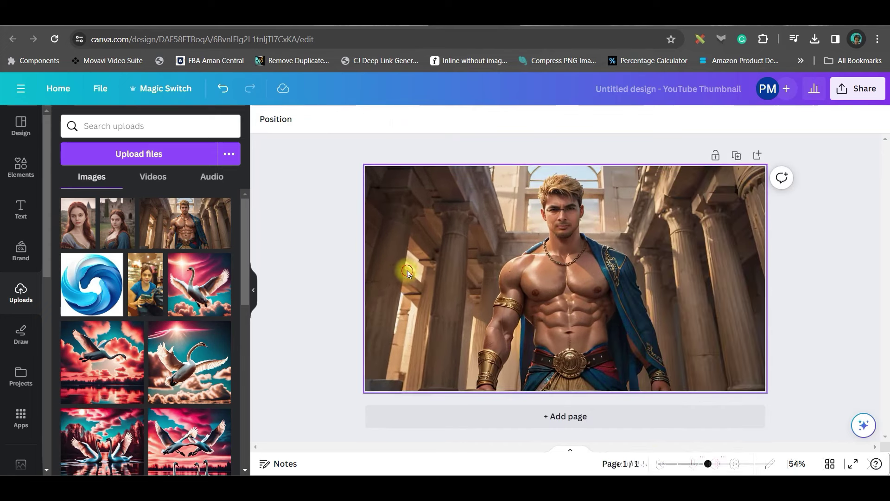
Step: Apply the Capri filter and slightly brighten the background image, then deselect it
left_click(417, 264)
left_click(280, 119)
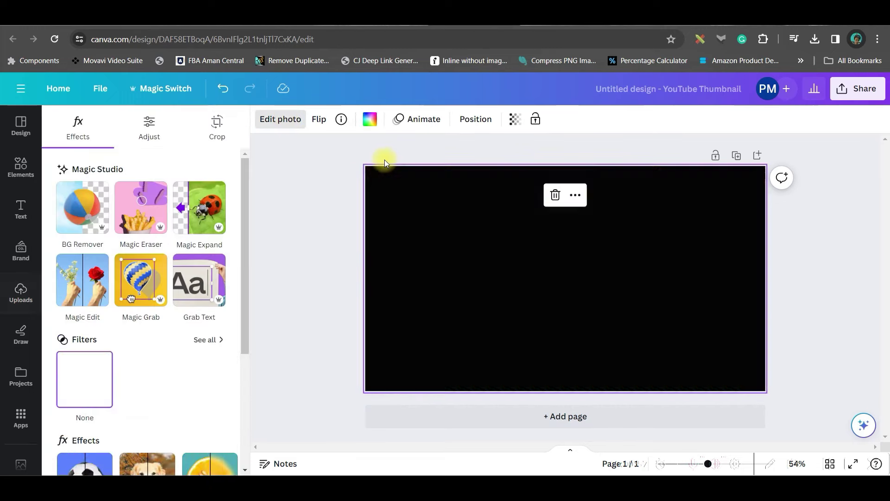
left_click(206, 340)
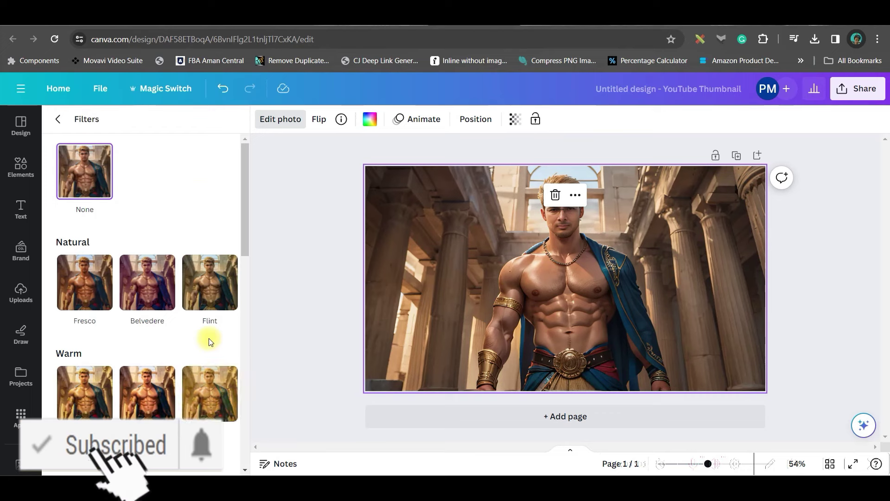
scroll(209, 341, "down", 2)
scroll(209, 341, "down", 2)
left_click(147, 220)
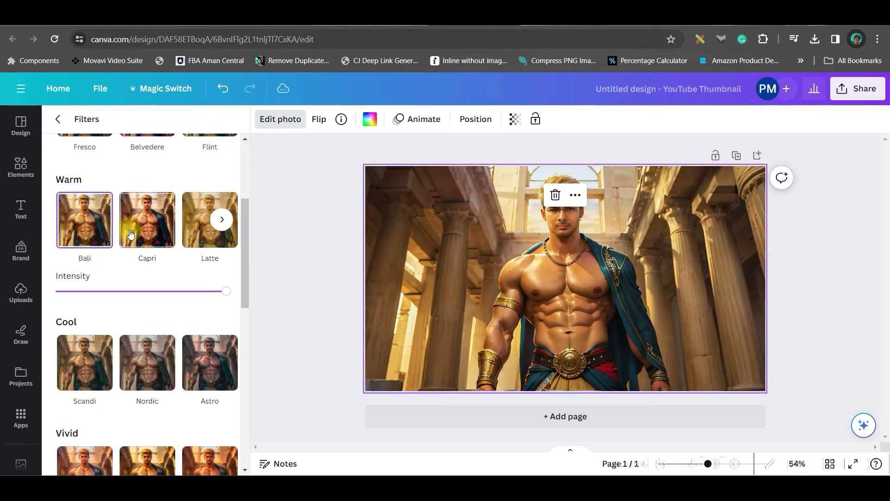
left_click(59, 118)
left_click(149, 128)
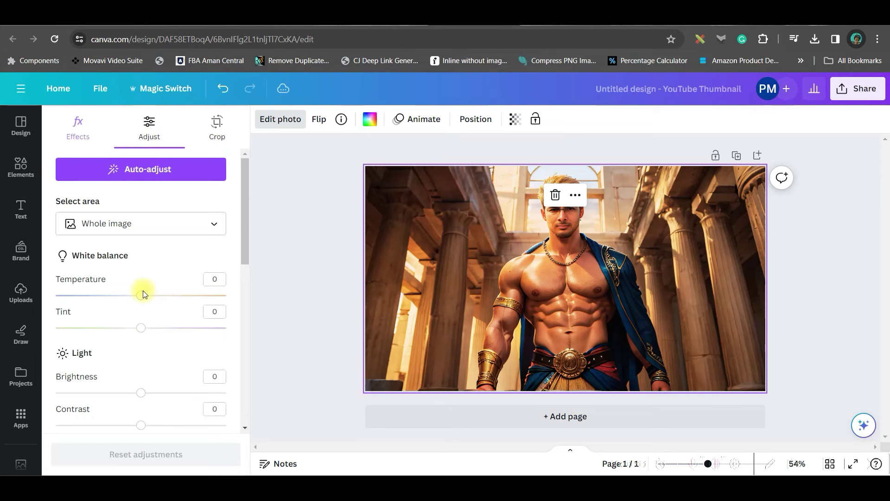
left_click_drag(142, 392, 146, 393)
left_click(299, 241)
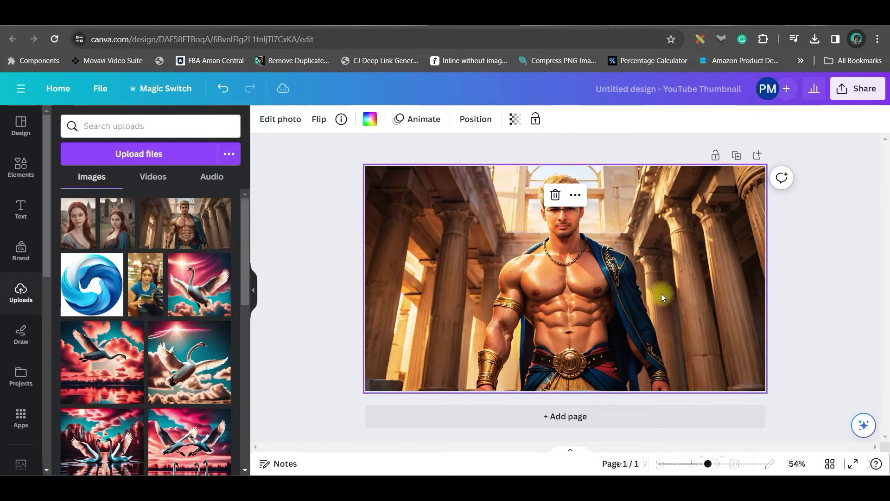
left_click(821, 160)
Step: Duplicate the temple page and select the king image on page 2
left_click(738, 155)
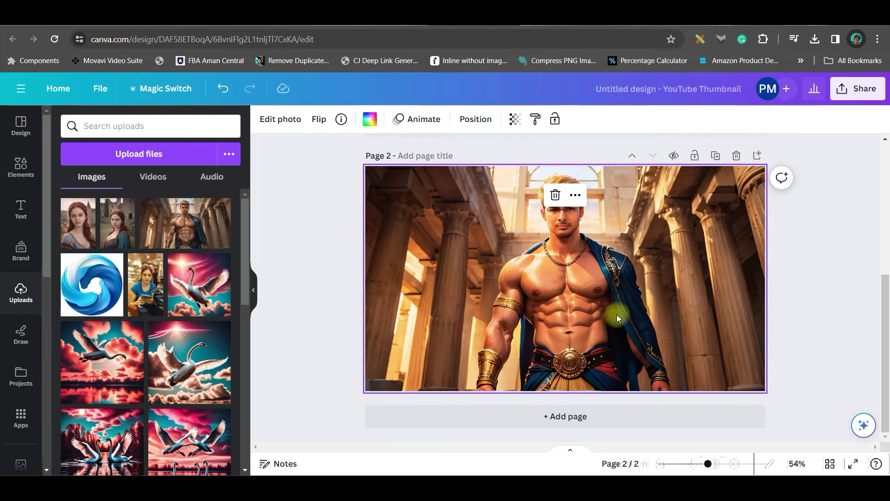
scroll(562, 252, "up", 3)
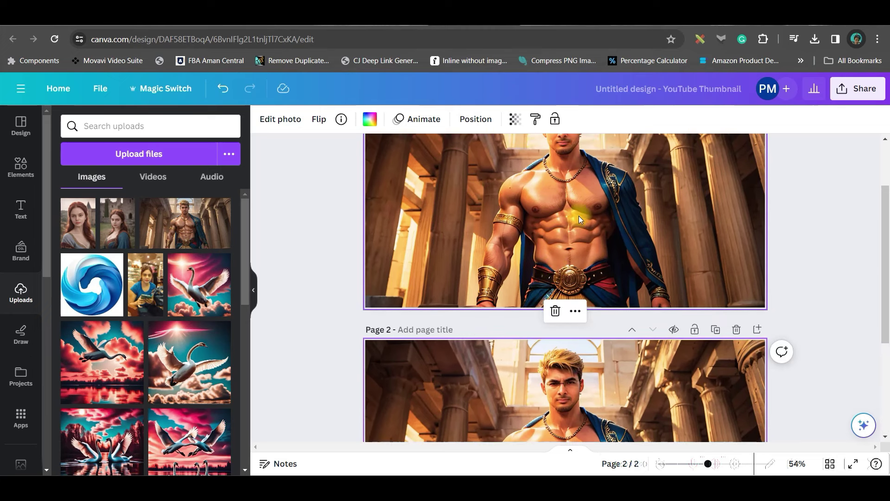
scroll(539, 213, "up", 2)
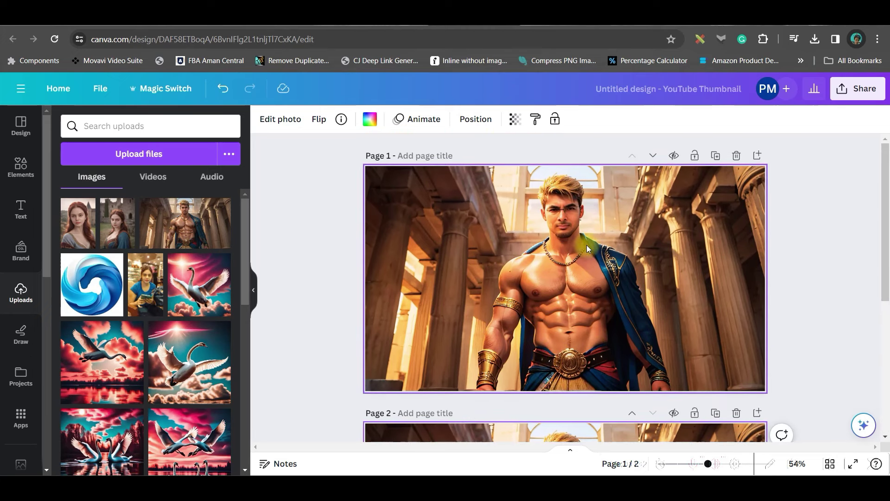
scroll(587, 278, "down", 3)
left_click(569, 348)
scroll(568, 348, "down", 3)
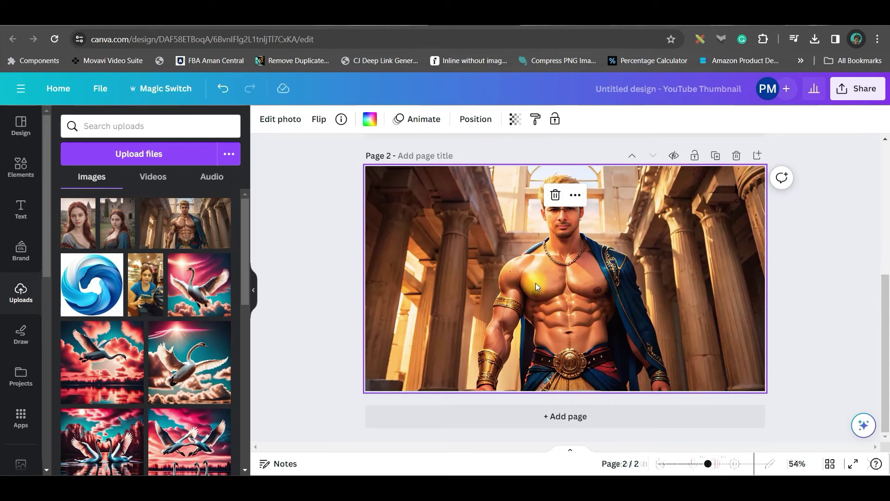
Step: Magic Grab the king off page 2 and delete him, leaving the empty temple hall
left_click(281, 119)
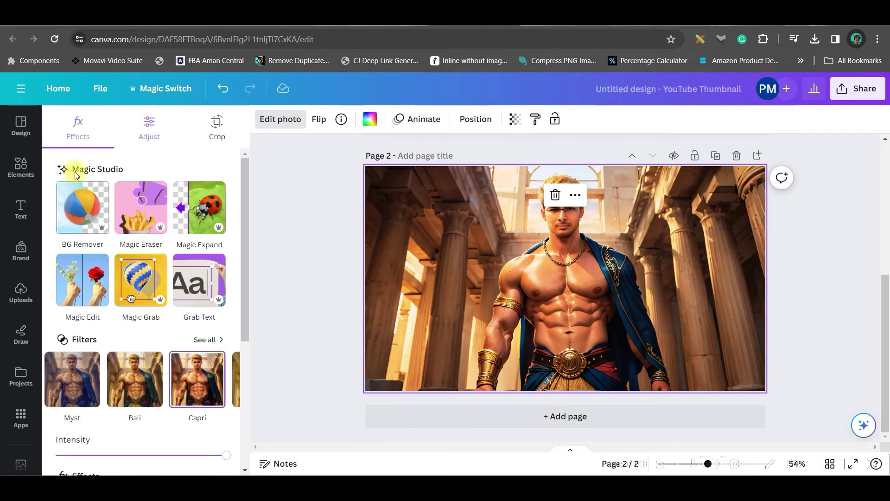
left_click(143, 290)
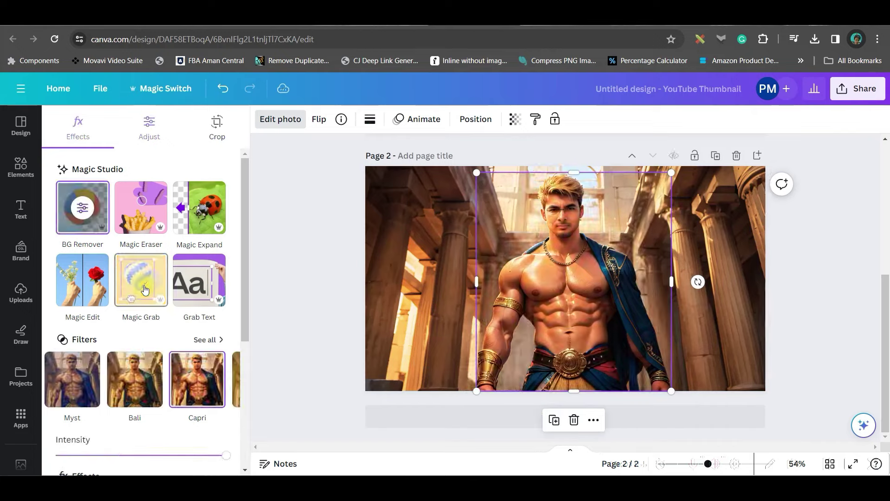
mouse_move(536, 323)
left_mouse_down()
mouse_move(665, 325)
mouse_move(547, 310)
mouse_move(546, 317)
left_mouse_up()
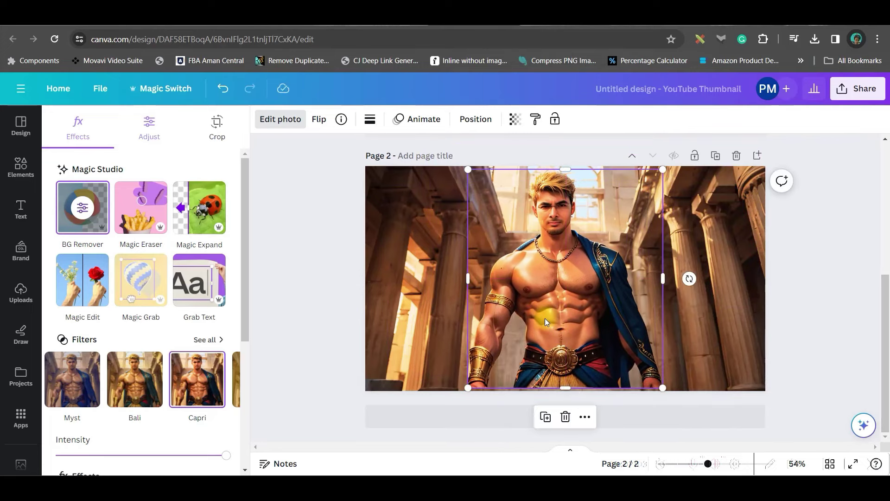
key("Delete")
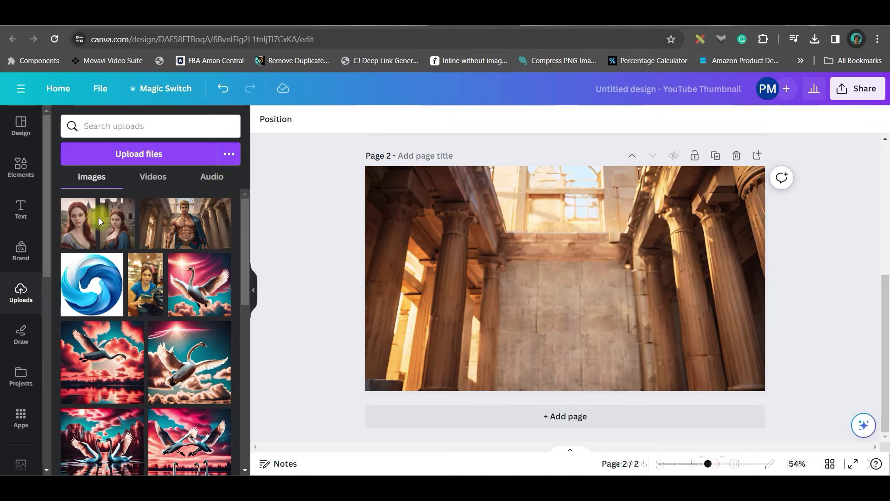
Step: Add the red-haired woman portrait, Magic Grab her, delete the leftover background, and enlarge her
left_click(97, 222)
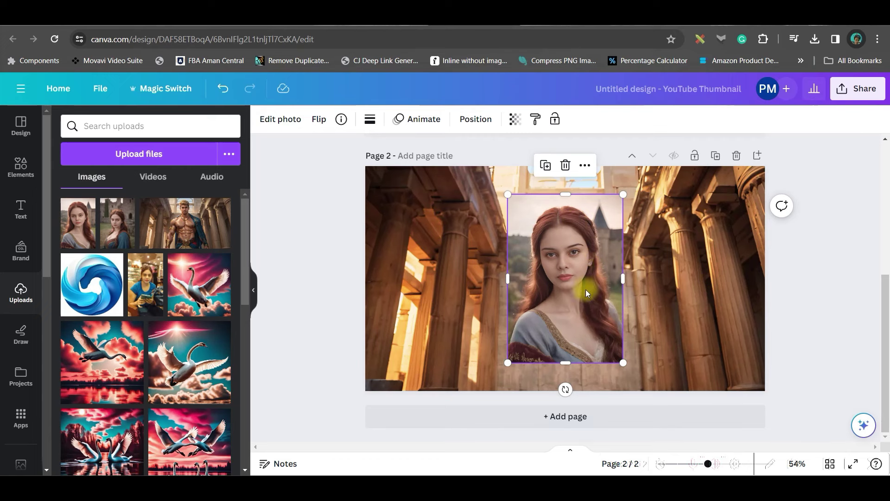
left_click(285, 119)
left_click(141, 279)
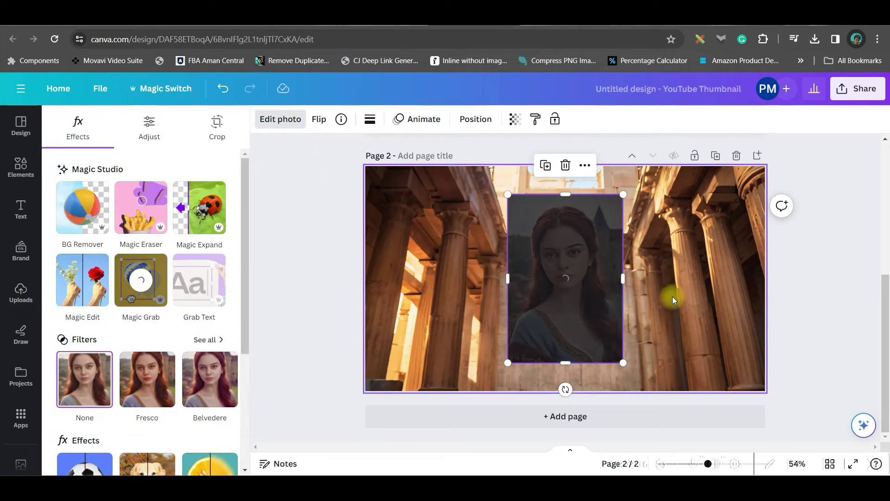
left_click_drag(565, 300, 464, 304)
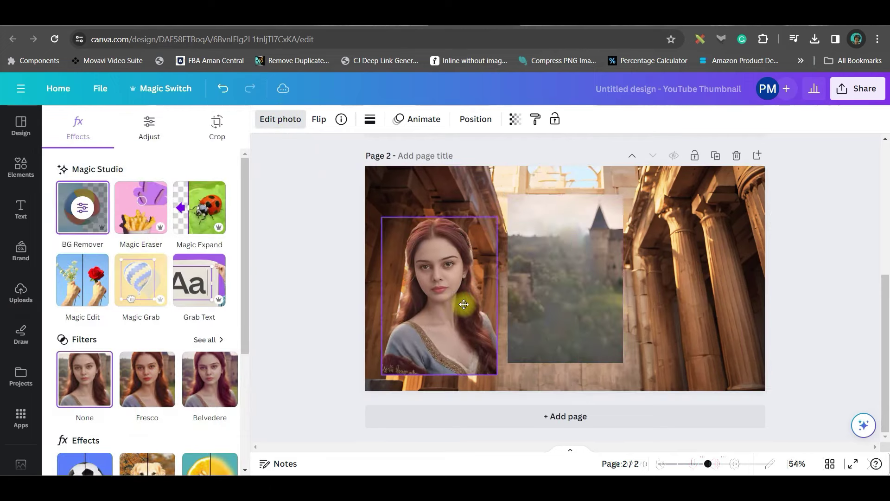
left_click(566, 277)
key("Delete")
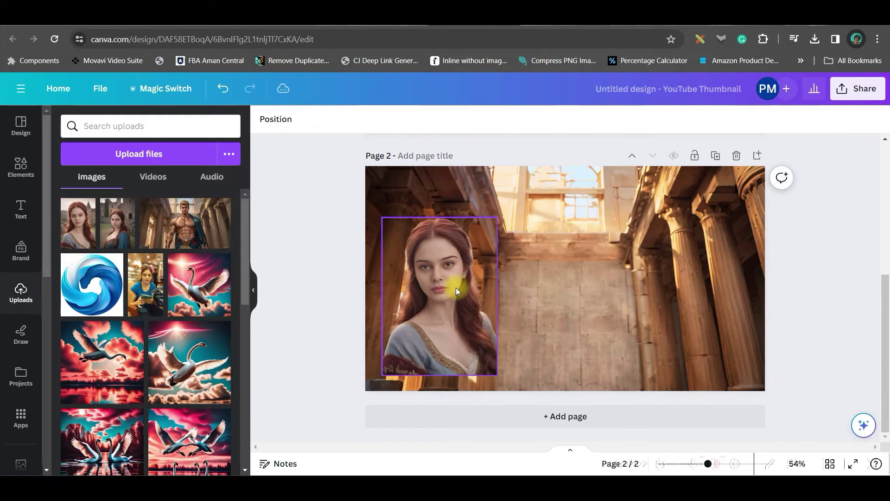
left_click_drag(456, 288, 549, 292)
left_click_drag(601, 236, 650, 191)
left_click_drag(597, 275, 602, 269)
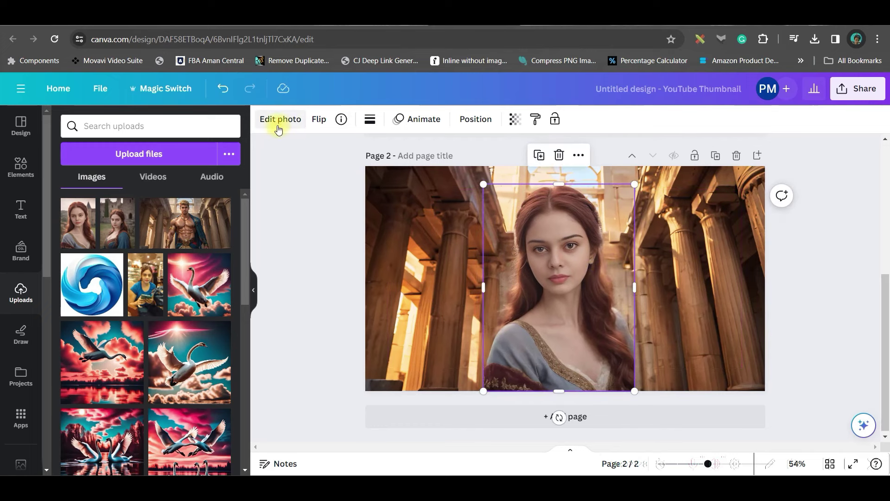
Step: Apply the Fresco filter to the woman cutout and raise its brightness
left_click(147, 379)
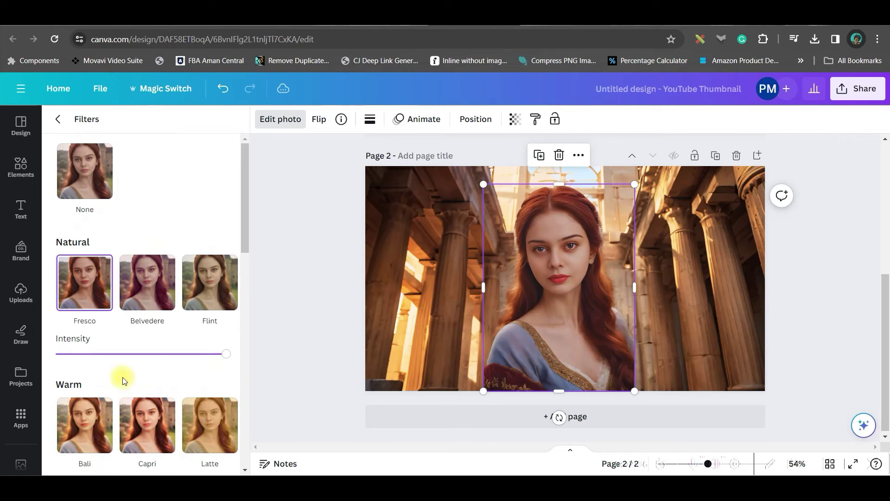
scroll(149, 373, "down", 2)
left_click(148, 306)
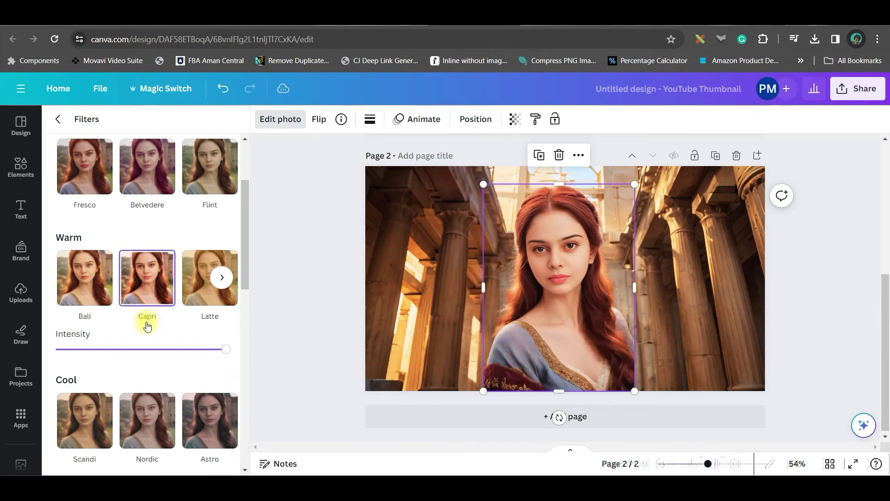
left_click(85, 174)
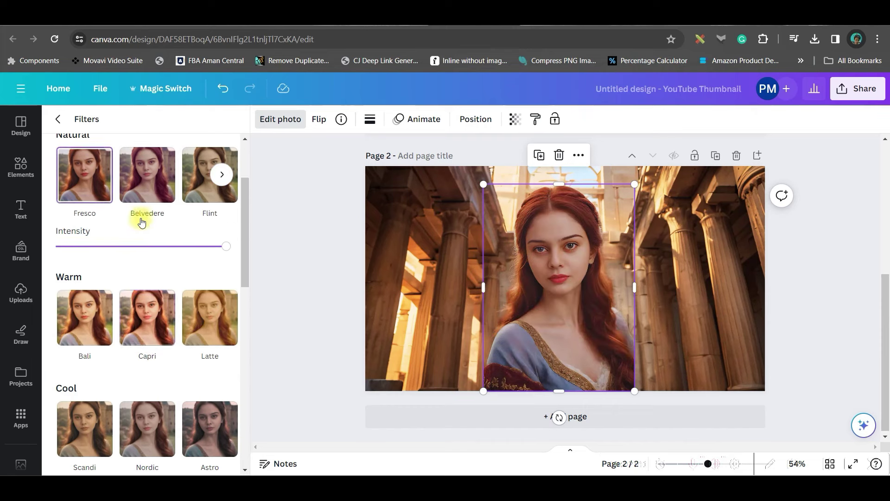
left_click(61, 120)
left_click(149, 128)
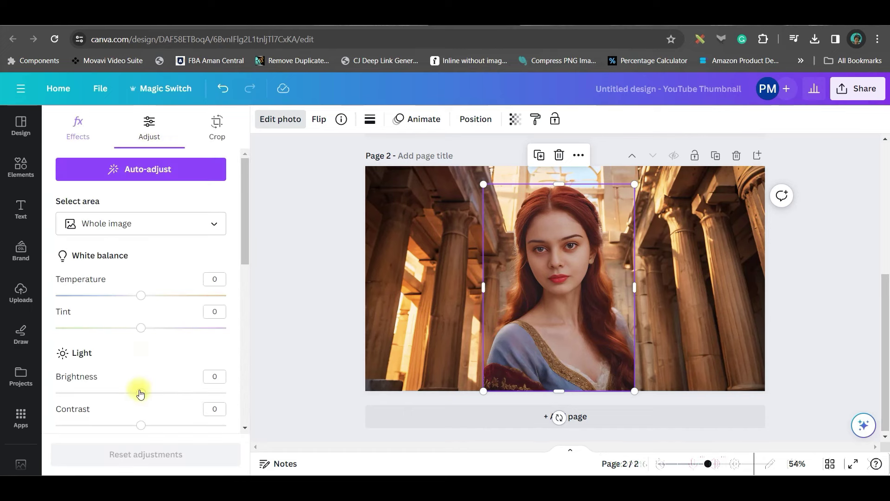
left_click_drag(140, 392, 160, 393)
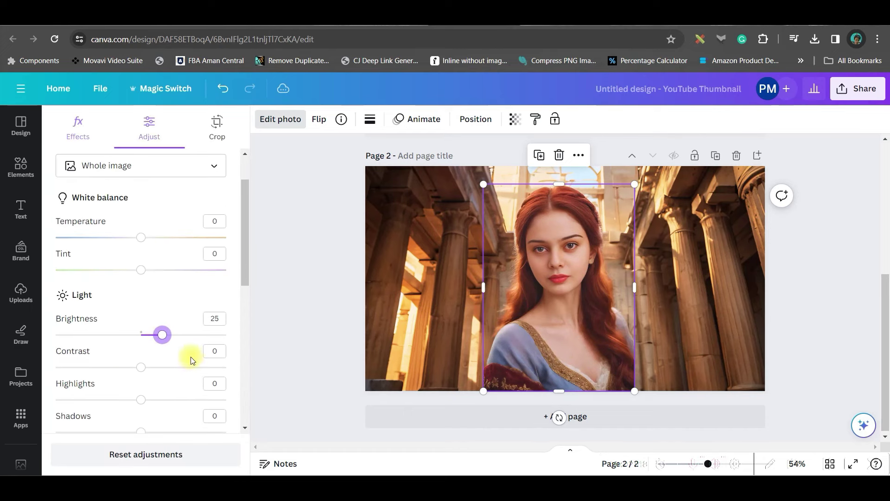
left_click(855, 246)
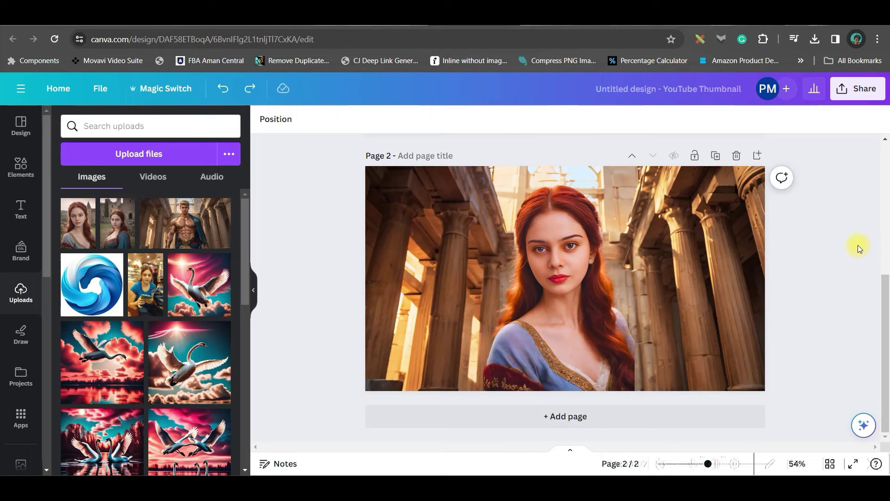
left_click(610, 188)
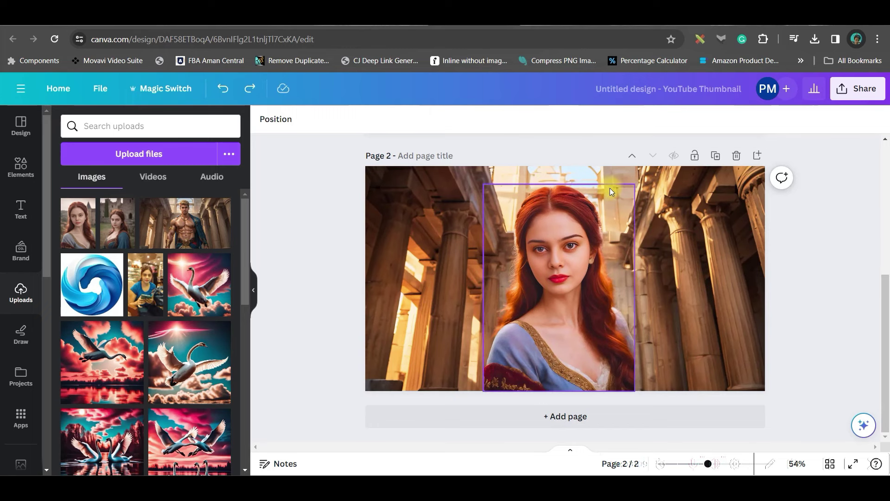
left_click(843, 257)
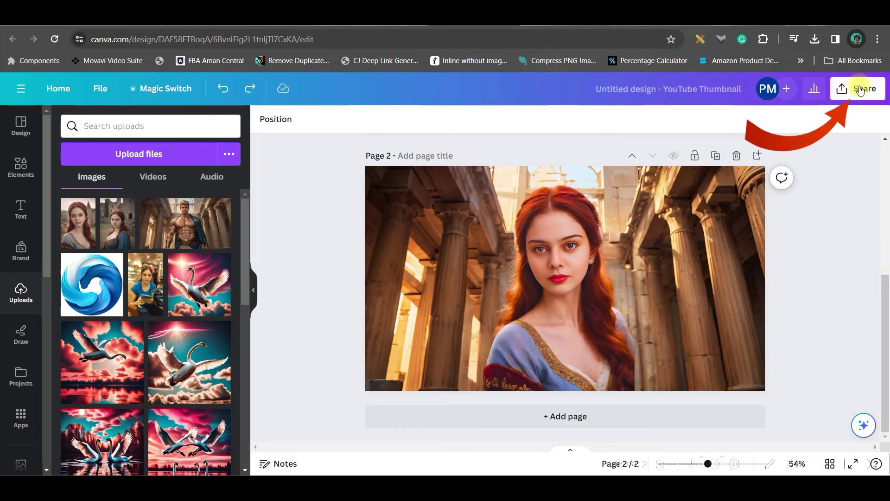
Step: Download all pages of the design as PNG
left_click(860, 91)
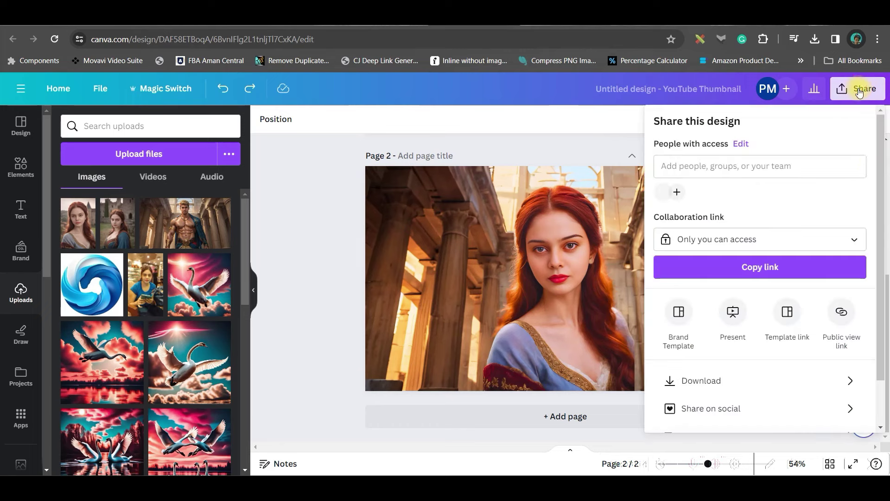
left_click(710, 381)
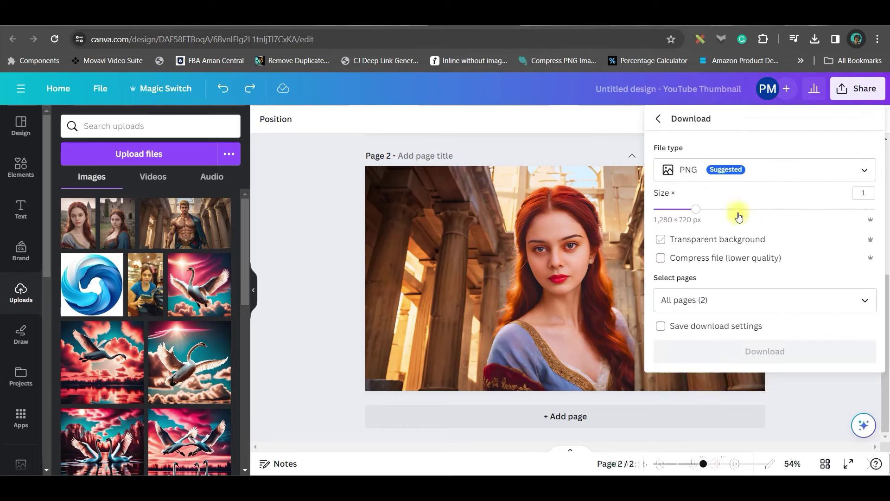
left_click(864, 300)
left_click(800, 439)
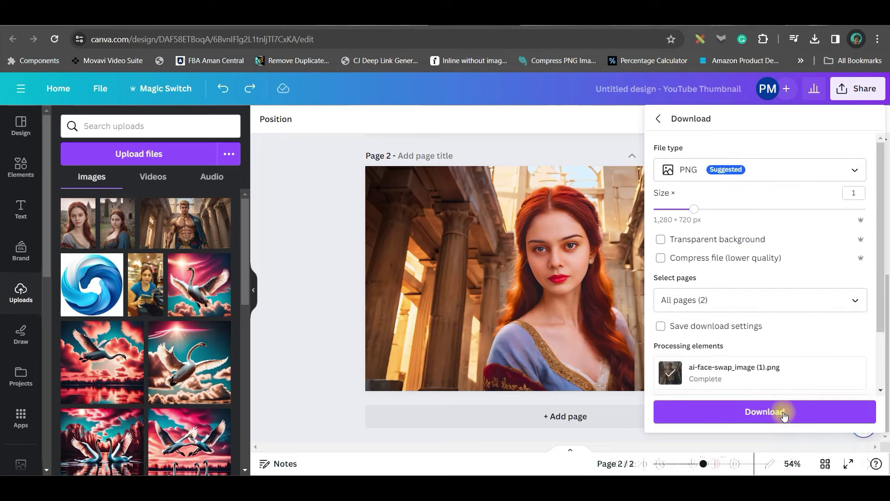
left_click(783, 413)
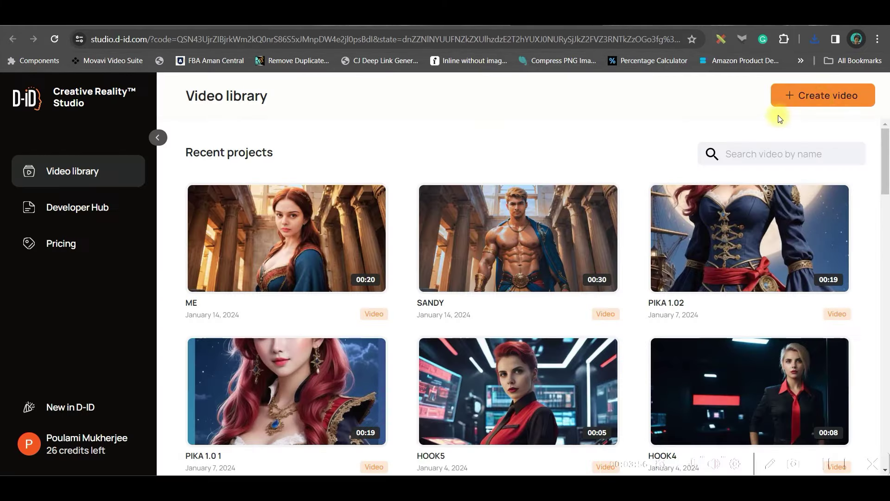
Step: Start a new D-ID video and open the file picker to upload a presenter image
left_click(823, 99)
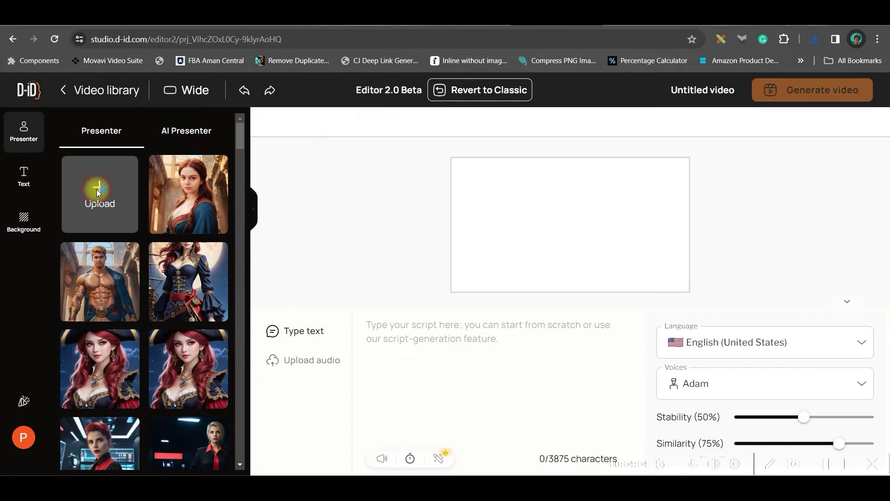
left_click(98, 190)
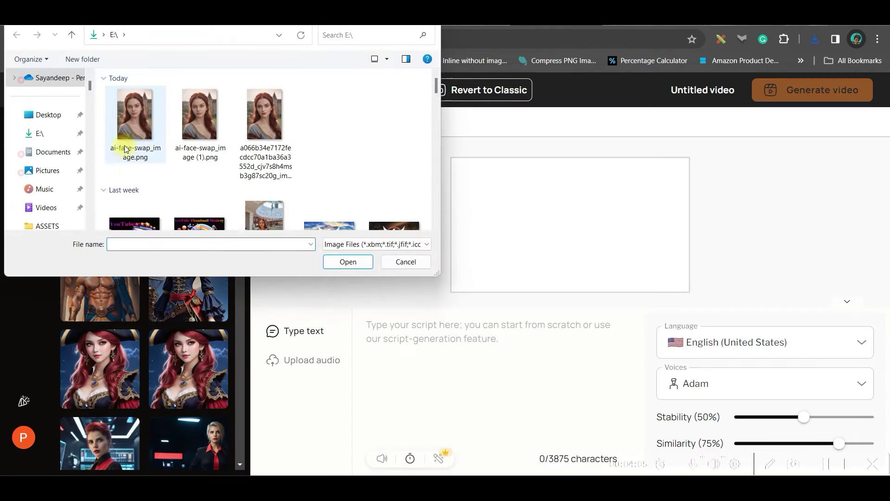
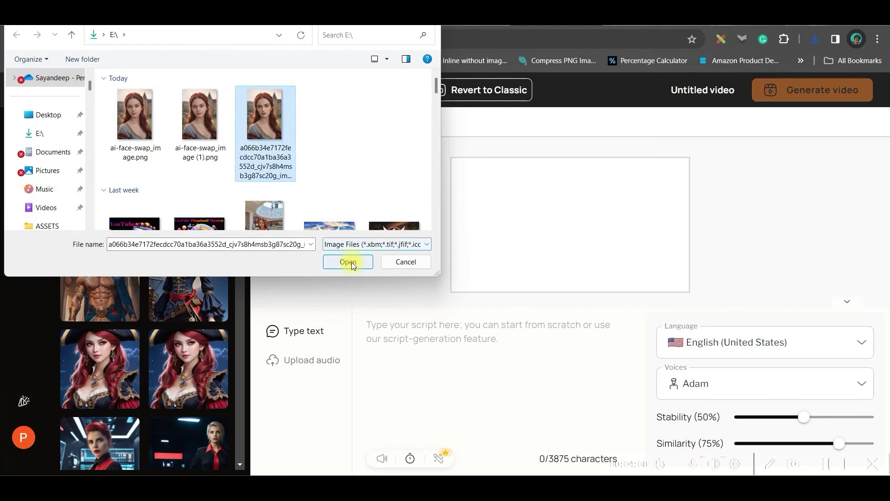
Step: Make the uploaded temple portrait the presenter and upload i.mp3 from FACE SWAP as her audio
left_click(184, 199)
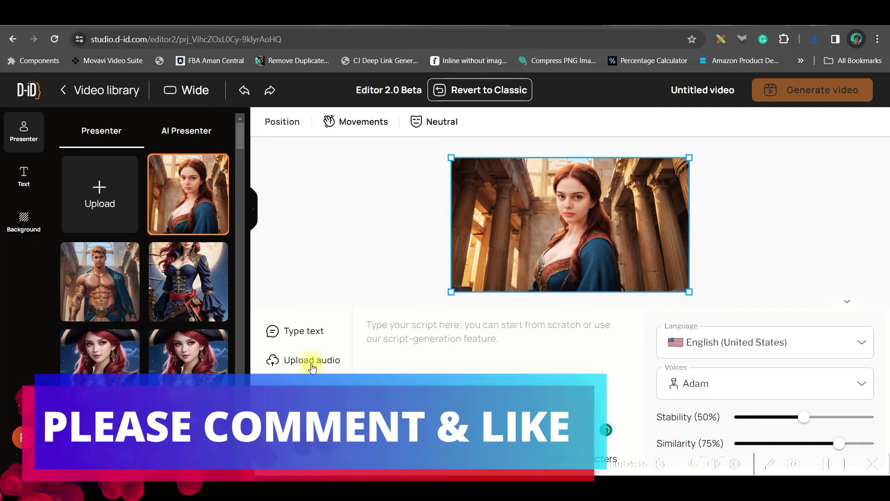
left_click(312, 360)
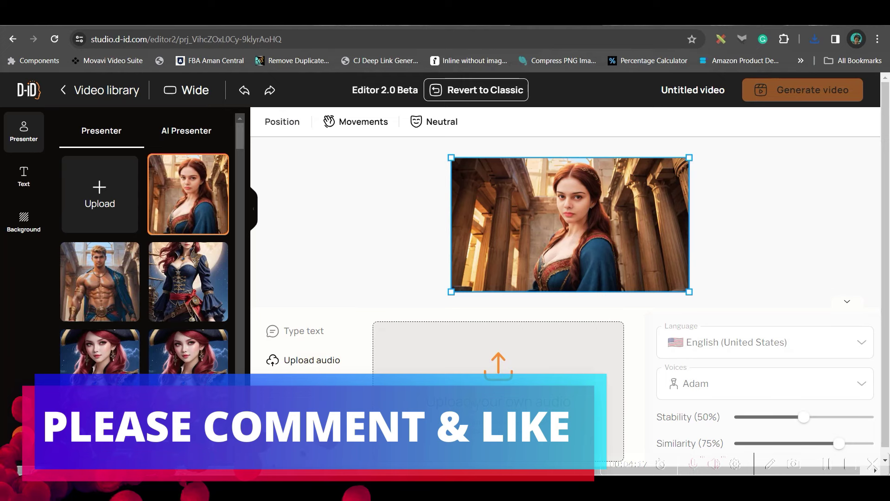
left_click(498, 376)
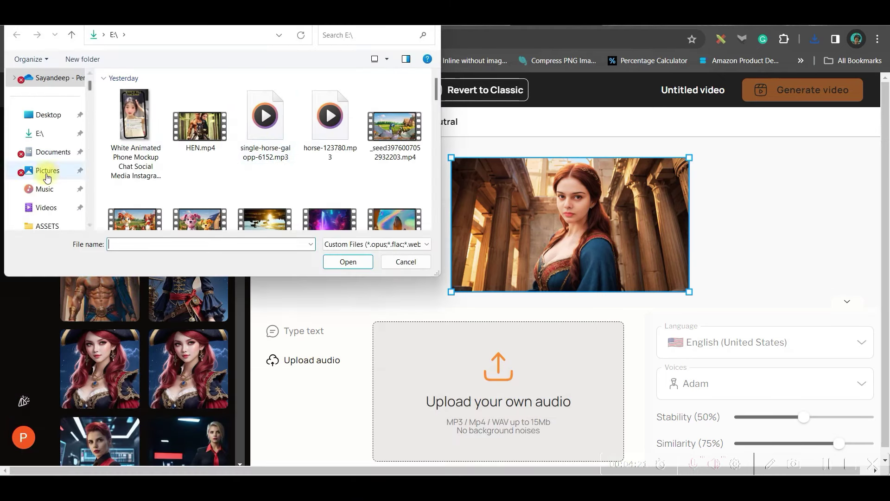
scroll(48, 171, "down", 2)
scroll(48, 195, "down", 2)
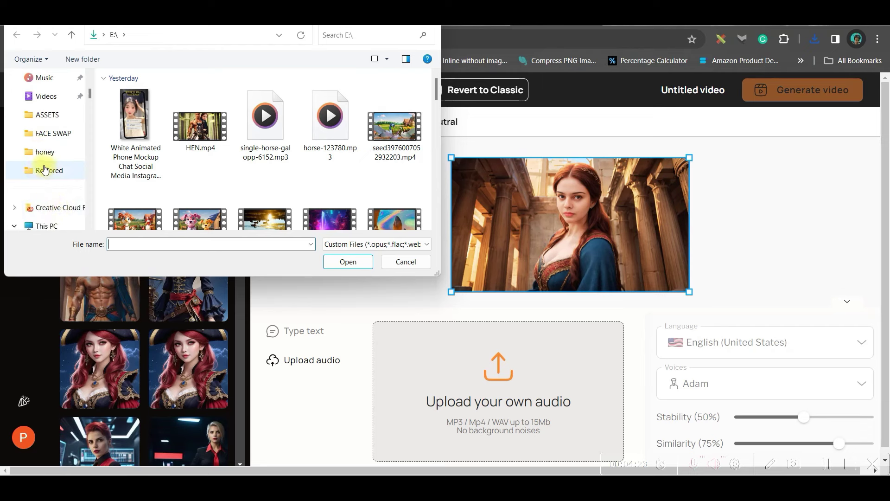
left_click(49, 133)
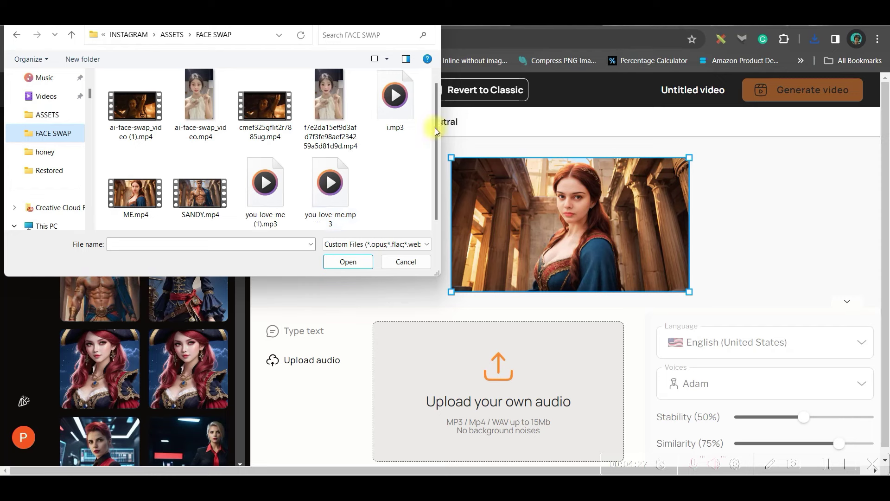
left_click(395, 105)
left_click(348, 262)
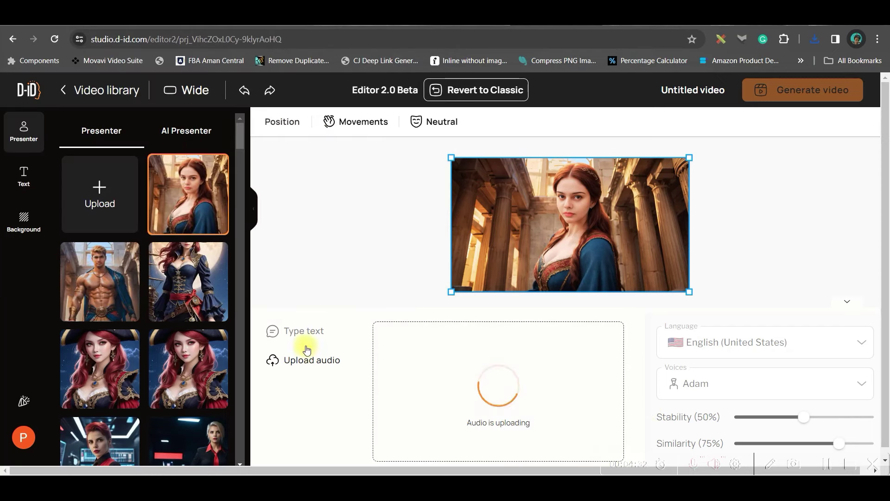
Step: Review the script language and voice lists, then play and pause the 21-second audio.wav
left_click(304, 330)
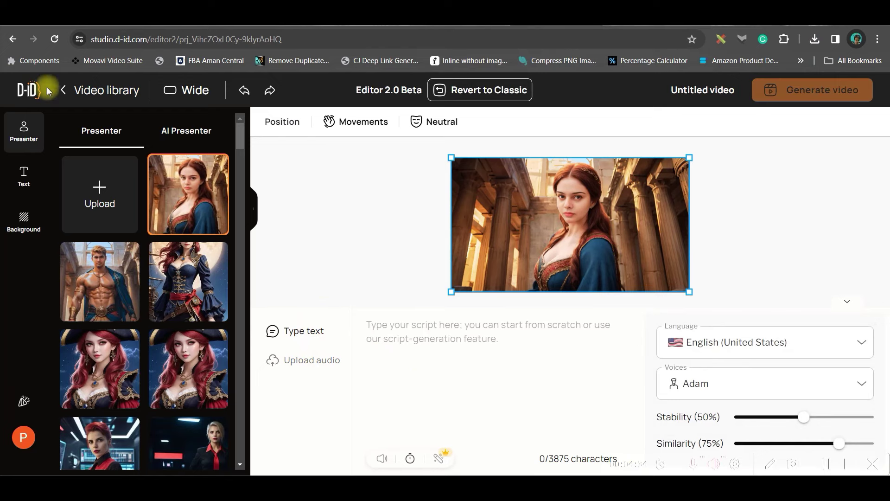
left_click(53, 16)
left_click(53, 67)
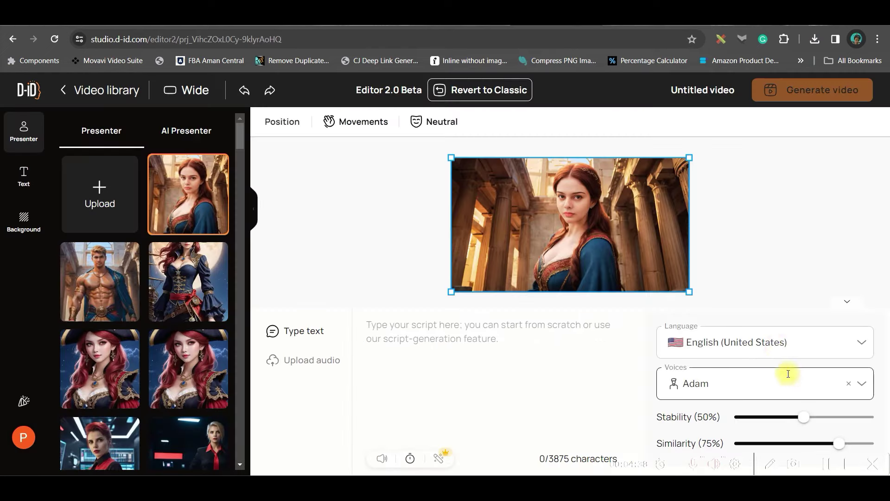
left_click(776, 343)
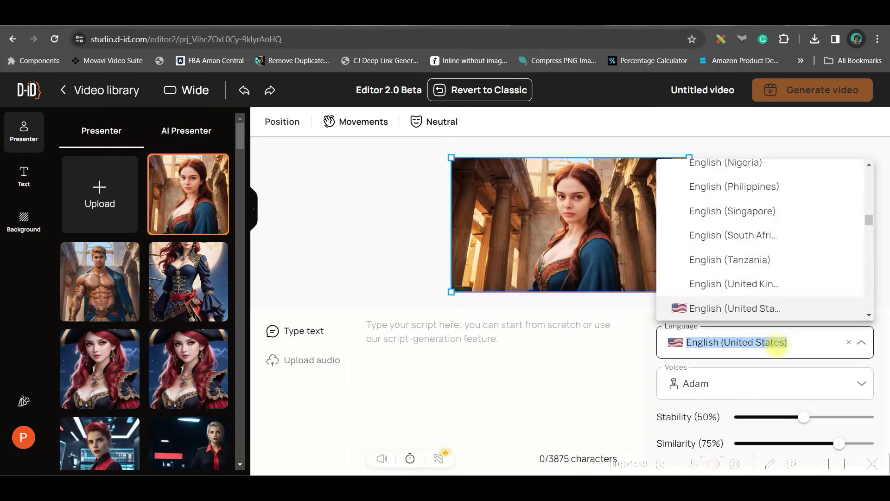
left_click(764, 387)
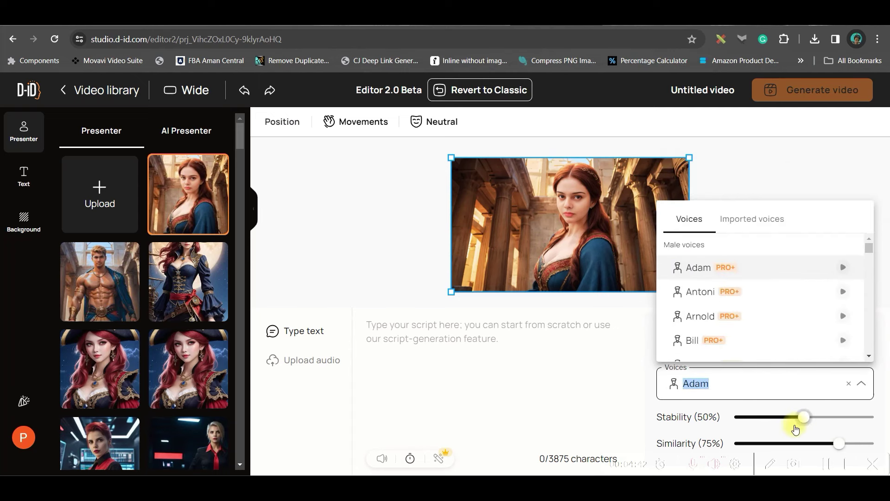
left_click(869, 164)
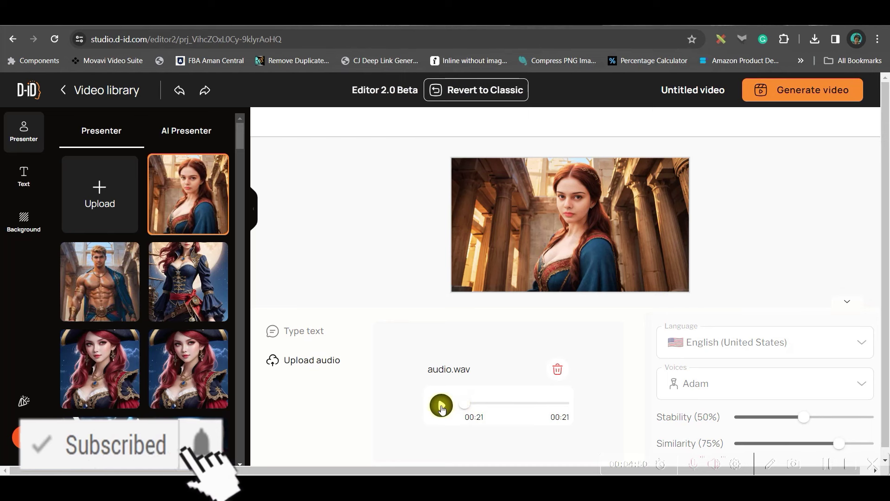
left_click(442, 406)
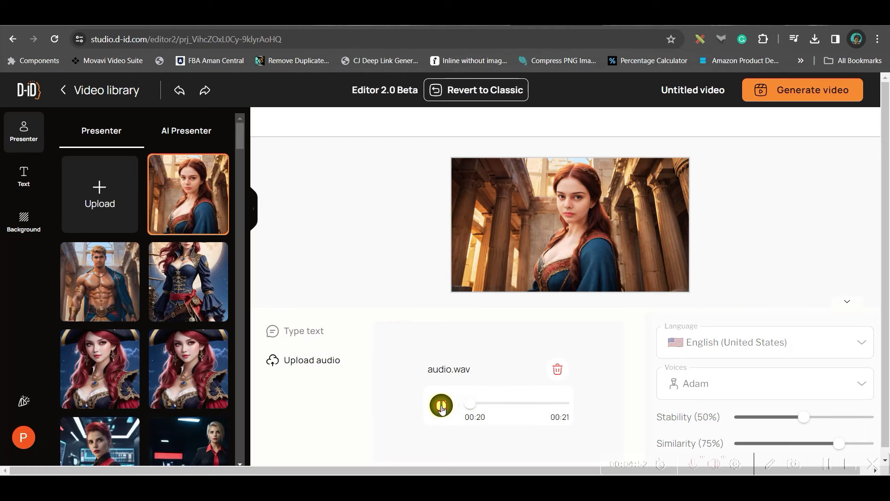
left_click(441, 406)
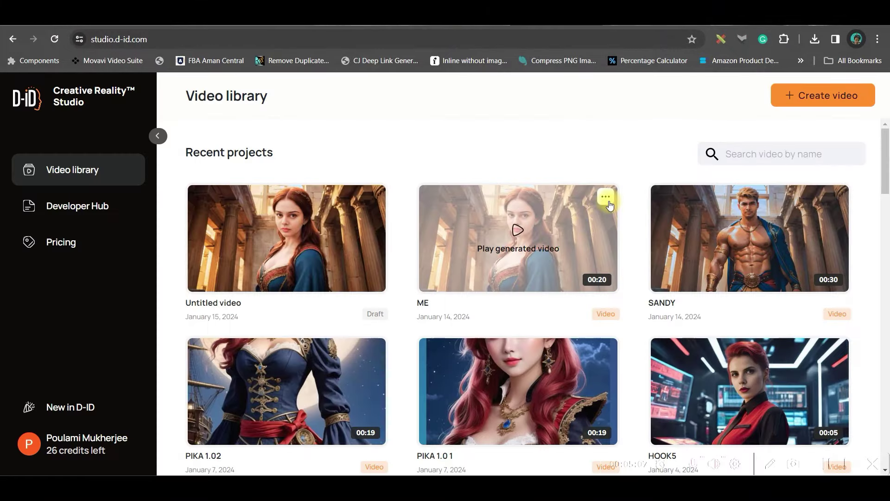
Step: Download and preview the ME avatar video, then open the SANDY video preview
left_click(606, 198)
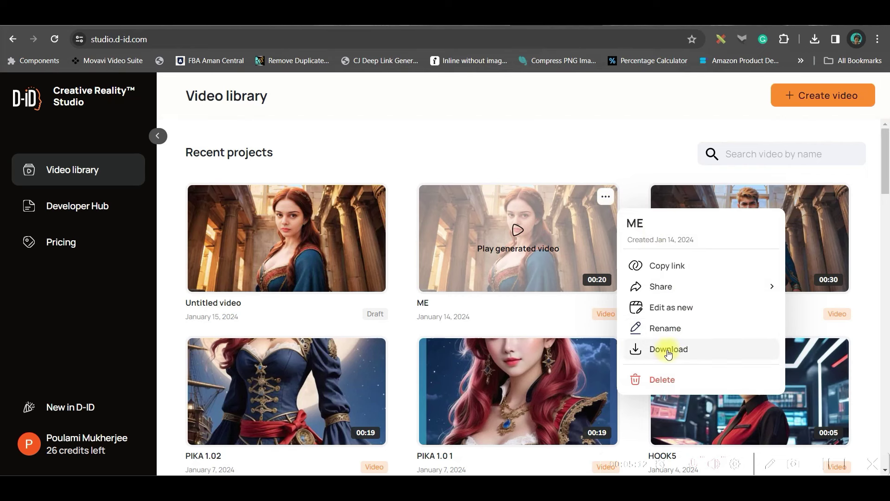
left_click(524, 232)
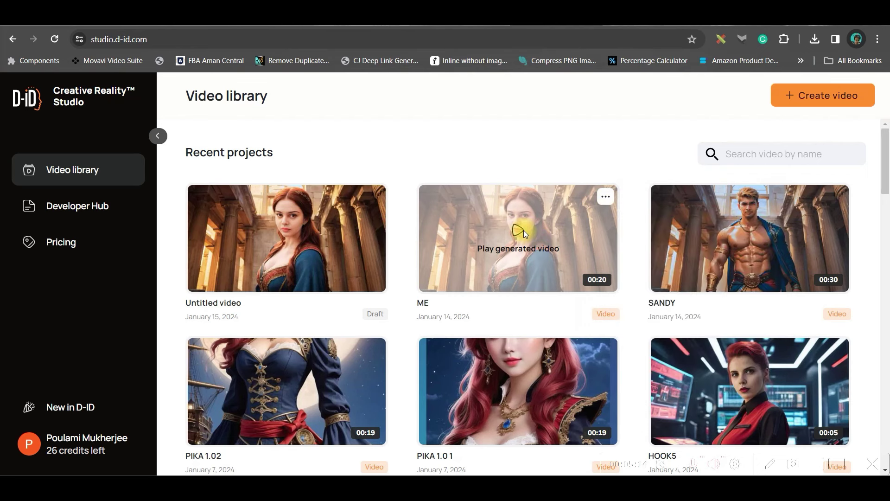
left_click(573, 259)
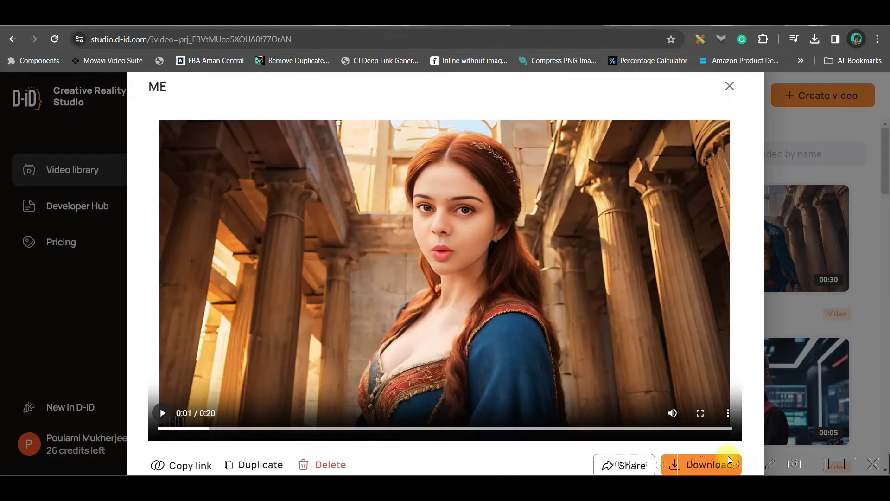
left_click(730, 86)
left_click(754, 240)
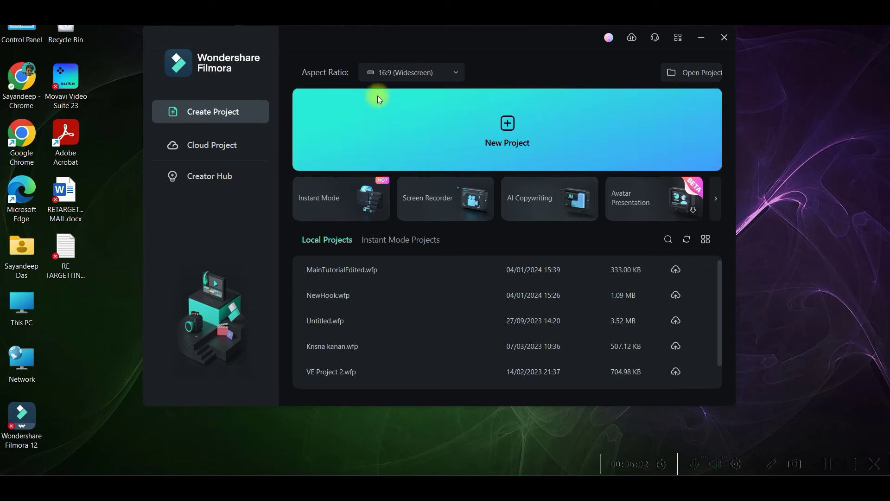
Step: Start a new Filmora project with the 16:9 widescreen aspect ratio
left_click(428, 76)
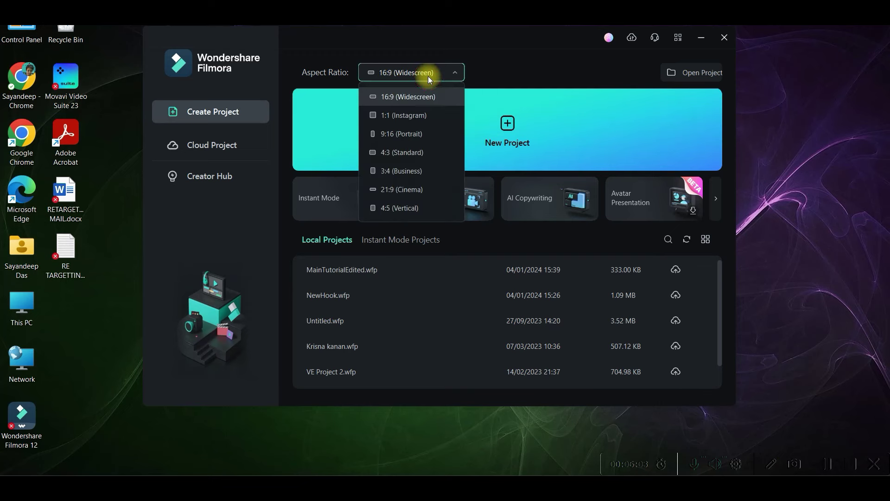
left_click(418, 98)
left_click(507, 129)
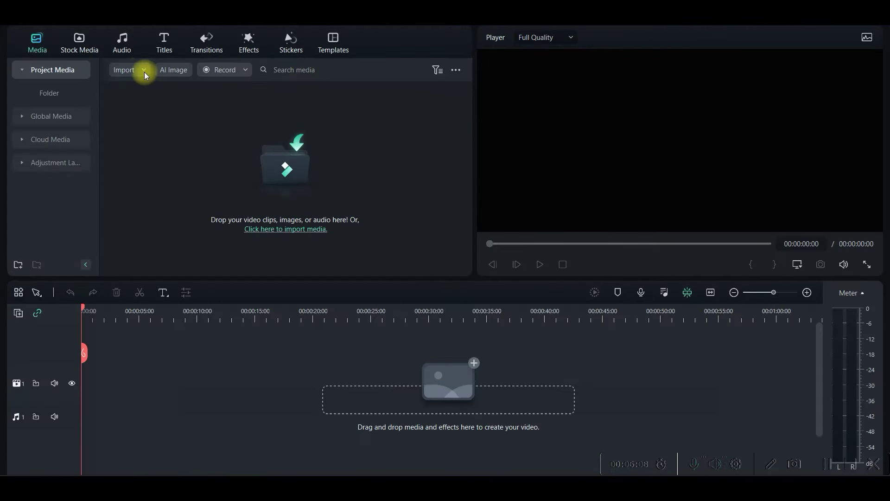
Step: Import ME.mp4 and SANDY.mp4 from the FACE SWAP folder into the media library
left_click(145, 72)
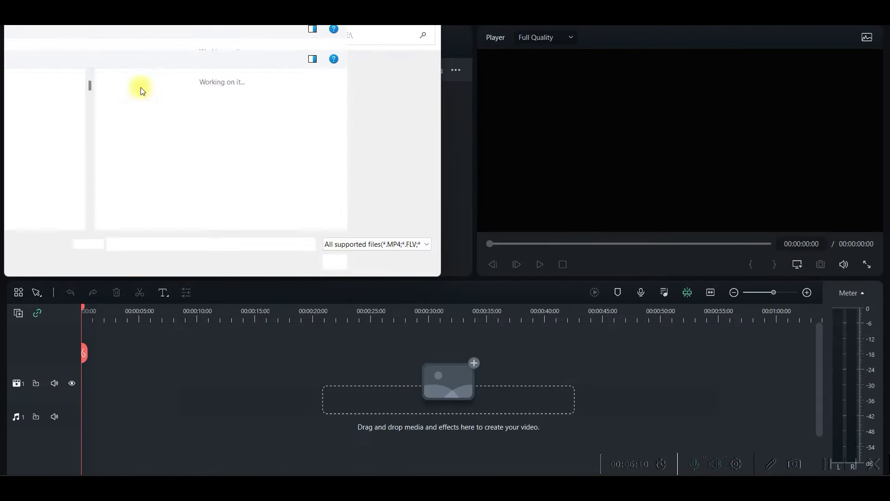
scroll(63, 181, "down", 3)
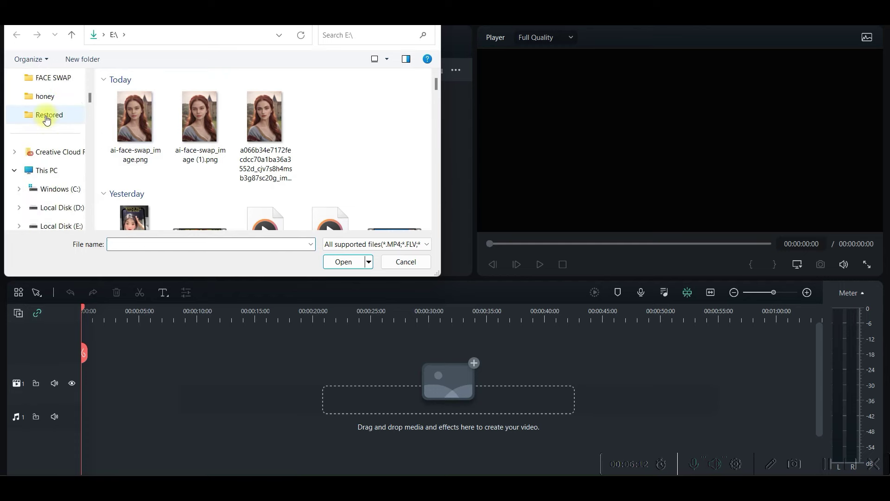
left_click(53, 77)
scroll(264, 153, "down", 1)
left_click(200, 193)
left_click(261, 199, "ctrl")
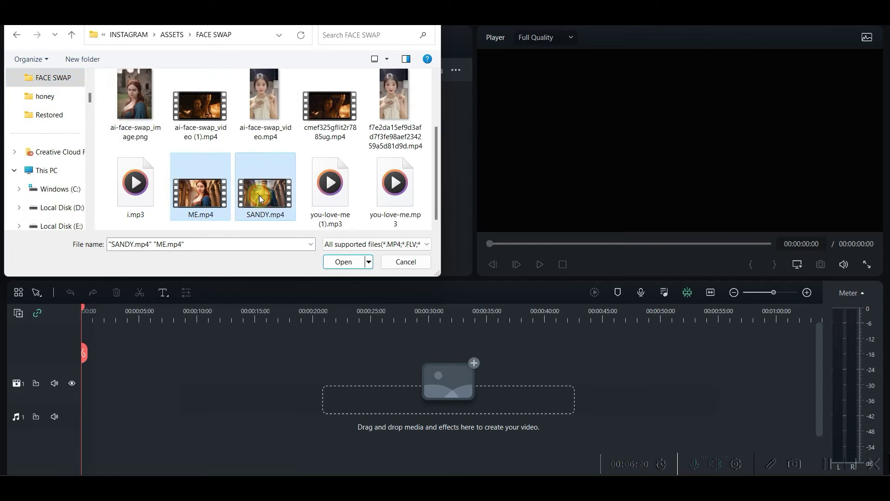
left_click(343, 262)
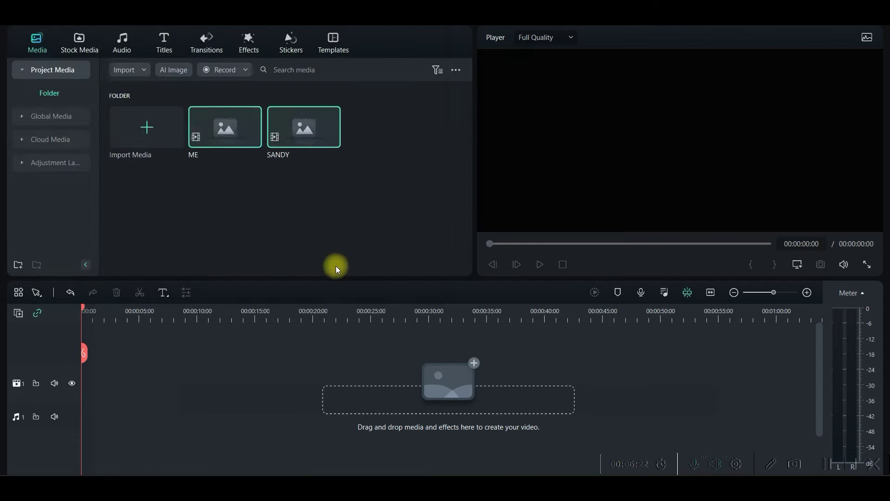
Step: Place SANDY on the video track, split it at 00:00:18:12, and insert ME there
left_click_drag(304, 128, 77, 400)
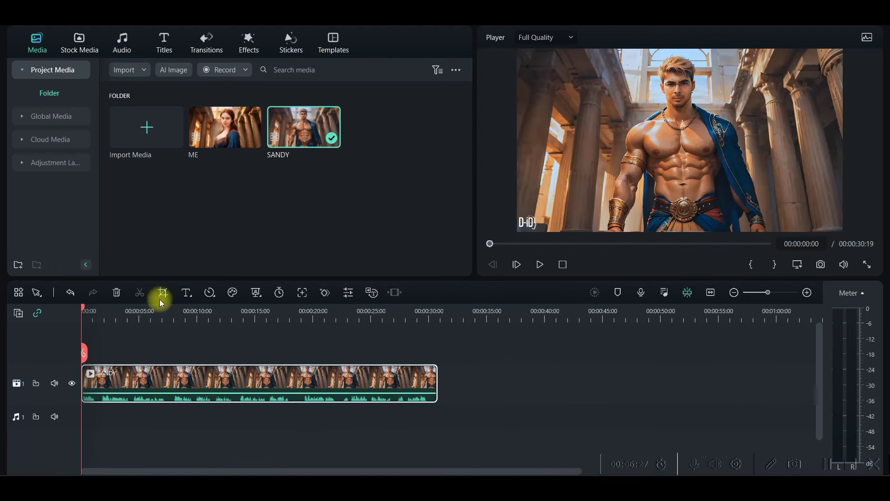
left_click_drag(81, 311, 295, 311)
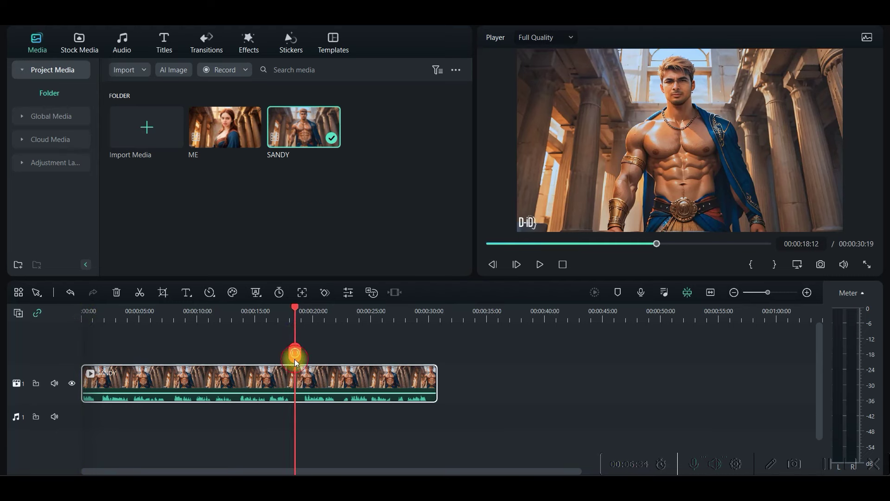
left_click(294, 355)
left_click_drag(236, 139, 306, 380)
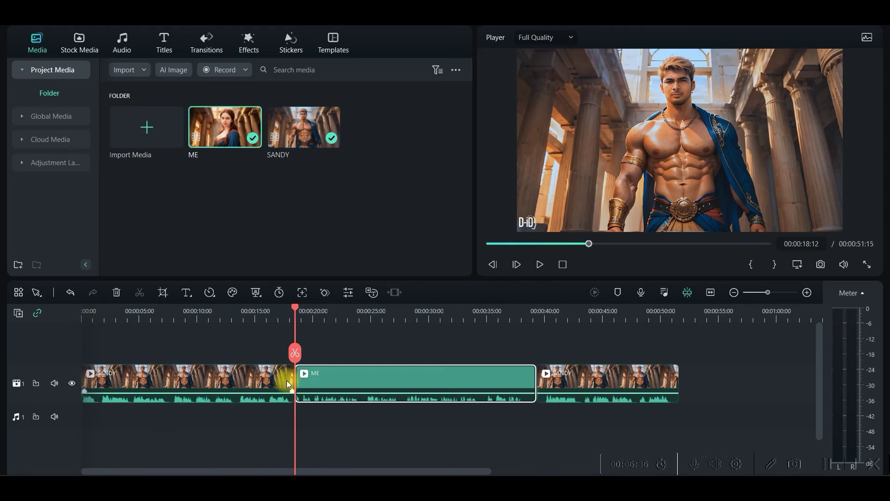
mouse_move(343, 394)
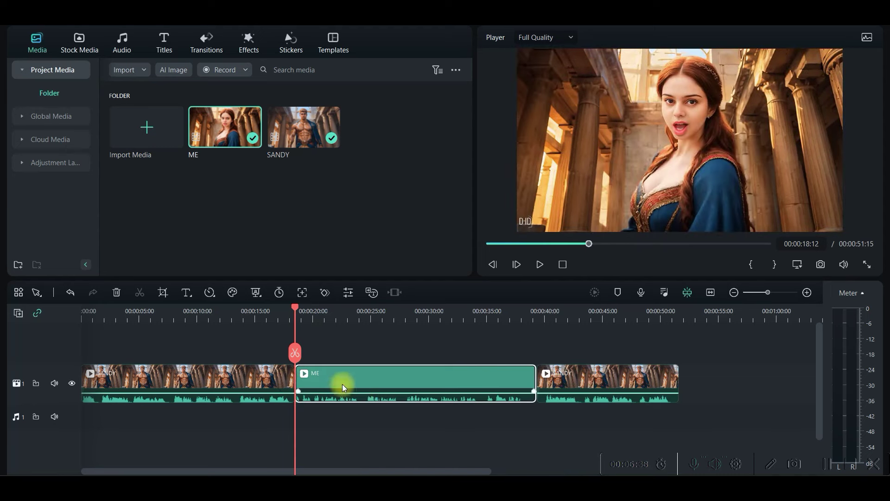
left_click_drag(296, 312, 82, 311)
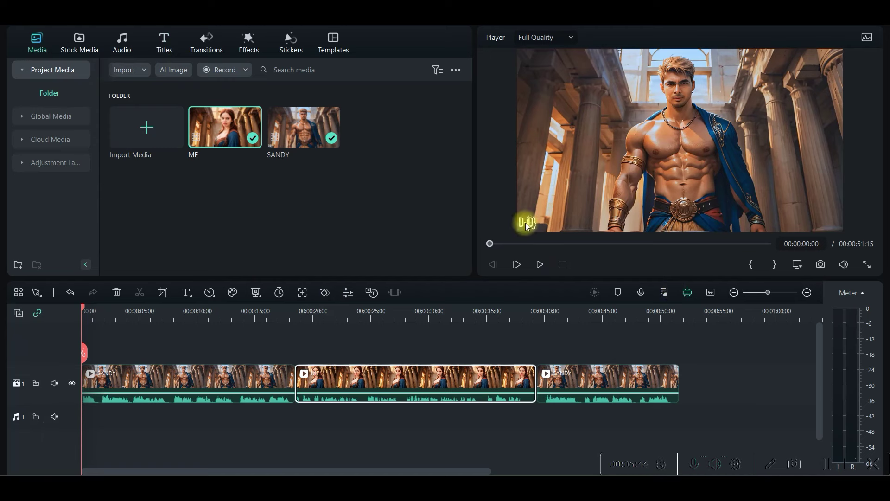
Step: Add the Mosaic effect above the clips and stretch it to the sequence end
left_click(590, 202)
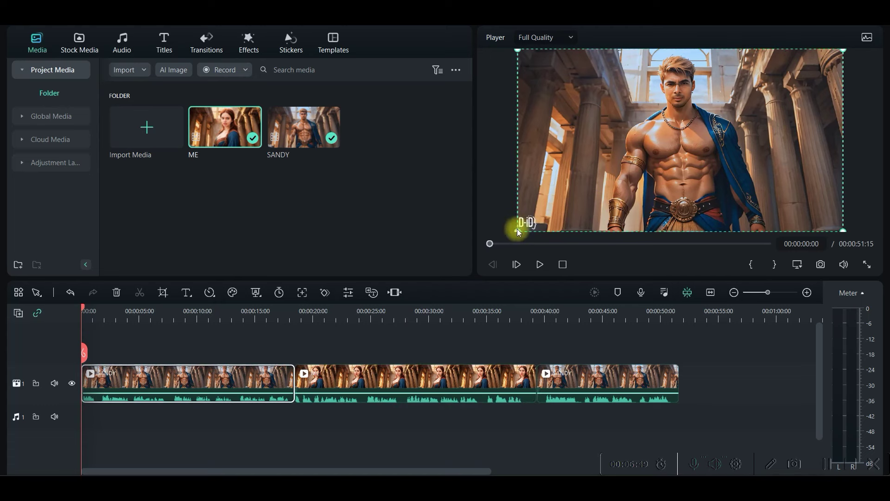
left_click_drag(516, 229, 493, 240)
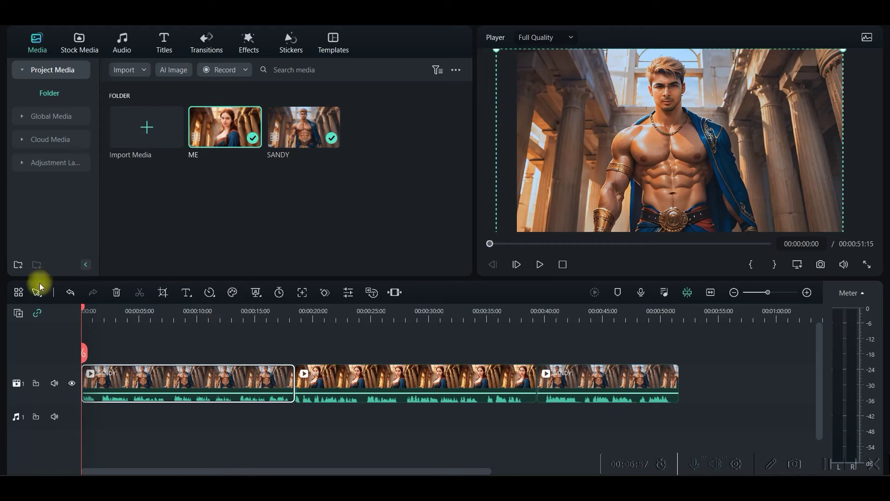
left_click(70, 293)
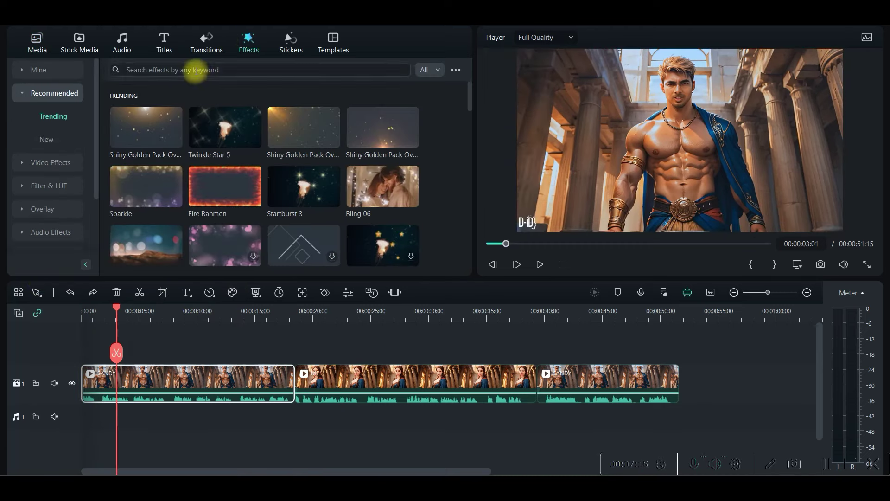
left_click(50, 162)
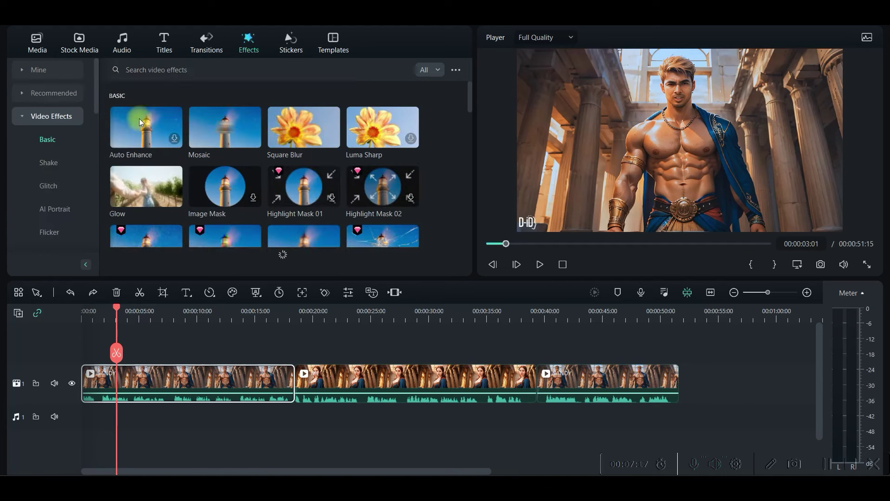
left_click(189, 69)
type("Mozaic")
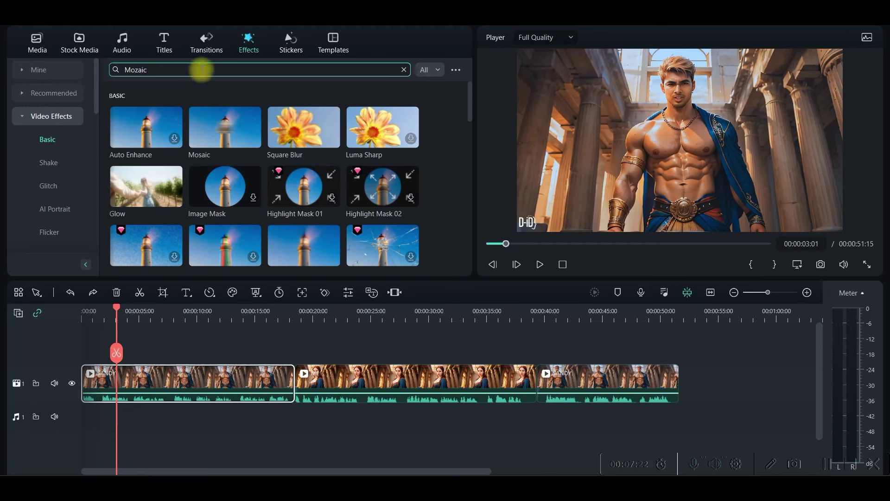
left_click_drag(225, 127, 105, 373)
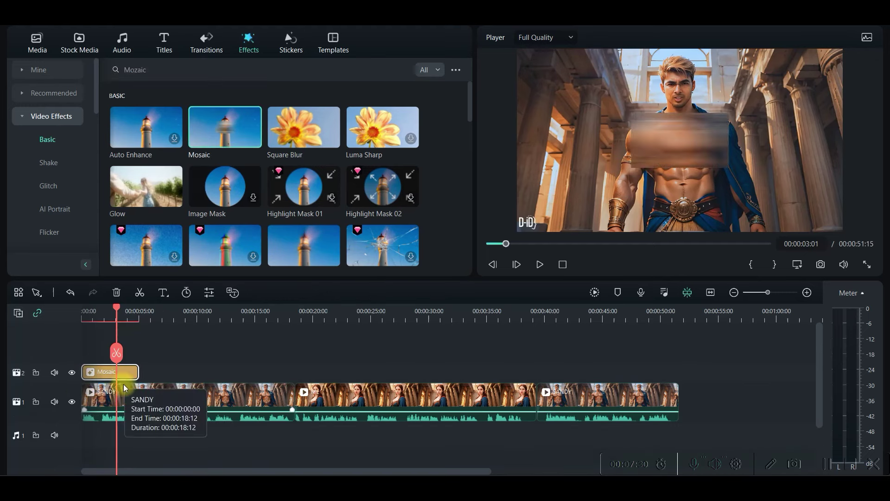
left_click_drag(136, 371, 677, 403)
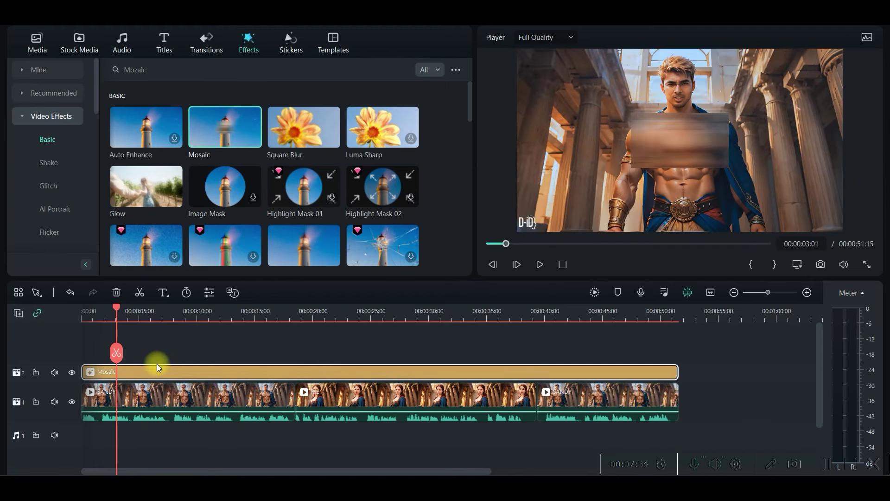
Step: Fit the mosaic box over the lower-left watermark with striped style and blur amount 100
double_click(125, 373)
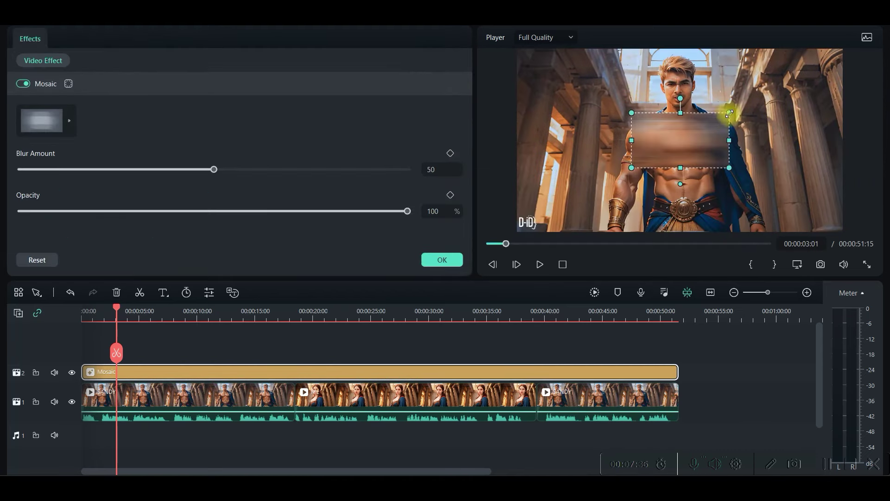
left_click_drag(729, 113, 540, 221)
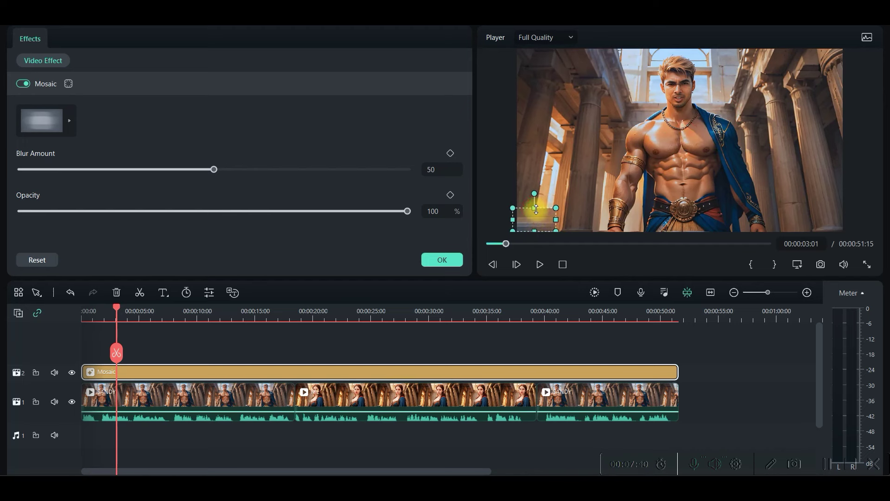
left_click_drag(554, 222, 548, 221)
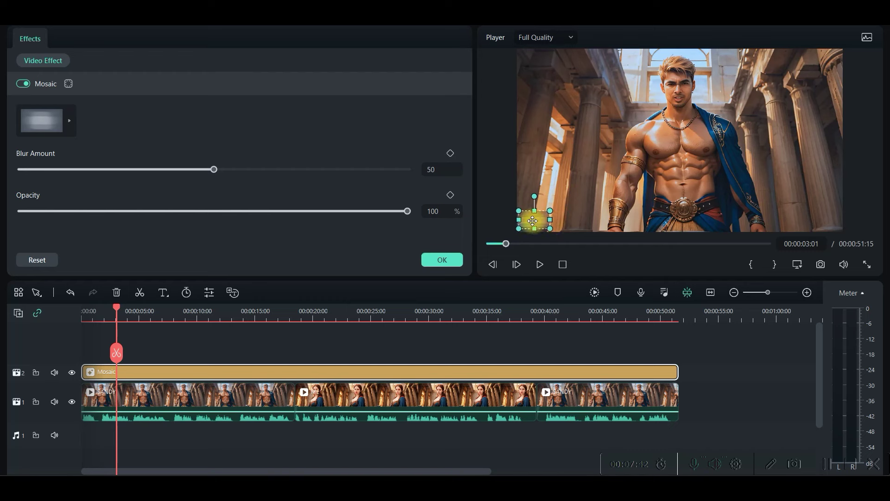
left_click(70, 121)
left_click(51, 227)
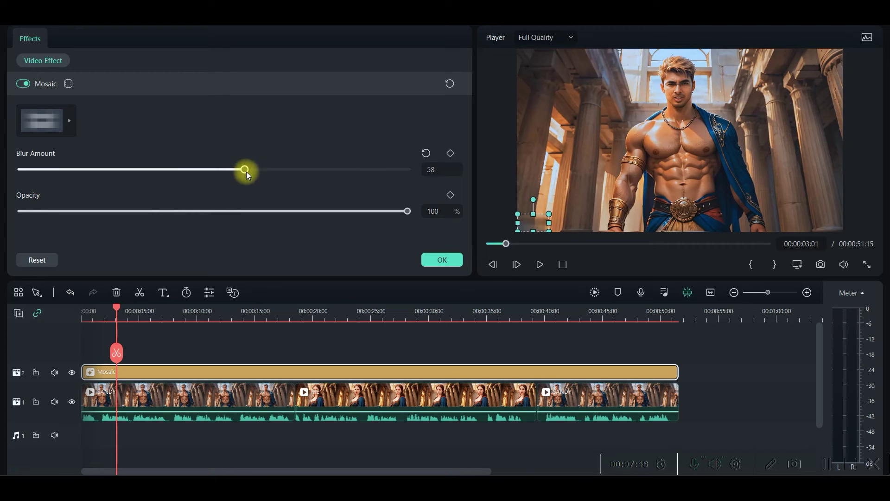
left_click_drag(230, 168, 417, 178)
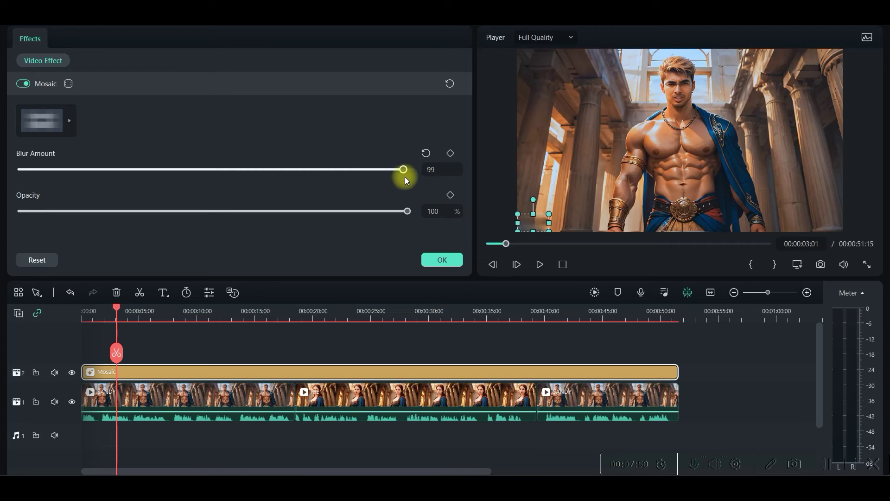
left_click(449, 258)
left_click(49, 70)
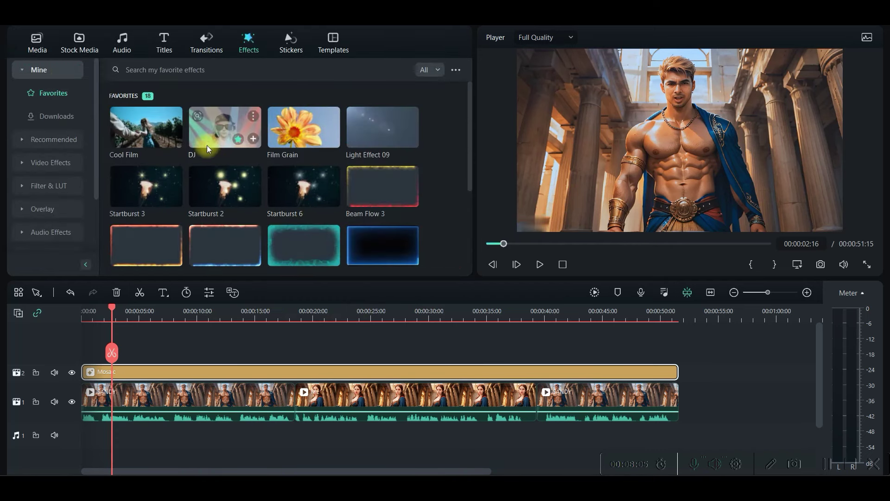
Step: Add Startburst 6 over ME and Beam Flow 3 over the last section, reducing Beam Flow 3's radius
left_click_drag(309, 182, 299, 348)
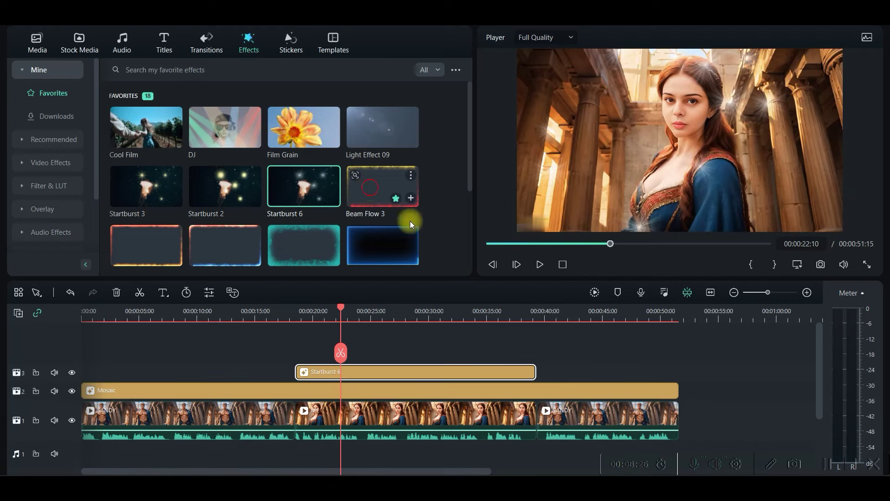
mouse_move(383, 185)
left_mouse_down()
mouse_move(556, 372)
mouse_move(678, 374)
left_mouse_up()
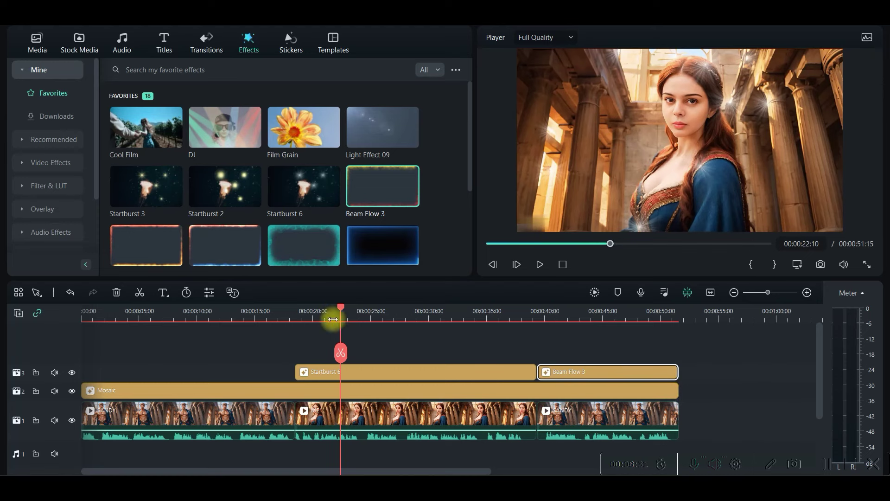
left_click_drag(340, 310, 572, 310)
double_click(577, 372)
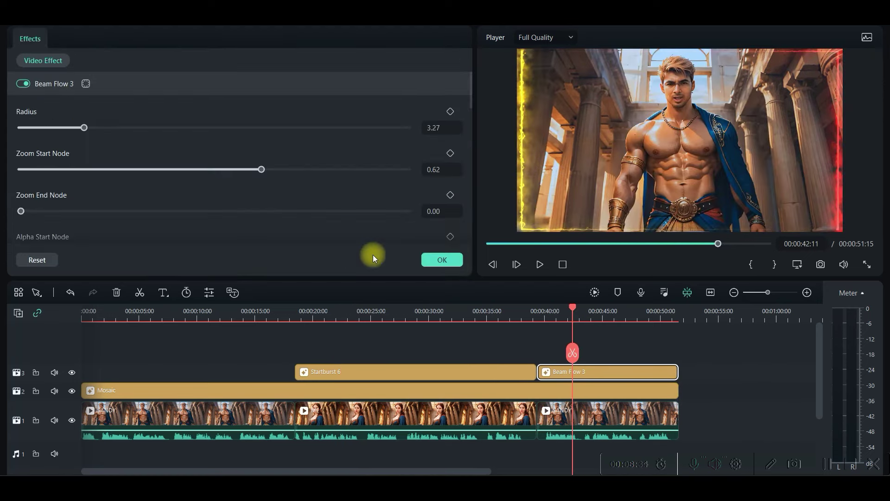
left_click_drag(83, 128, 63, 127)
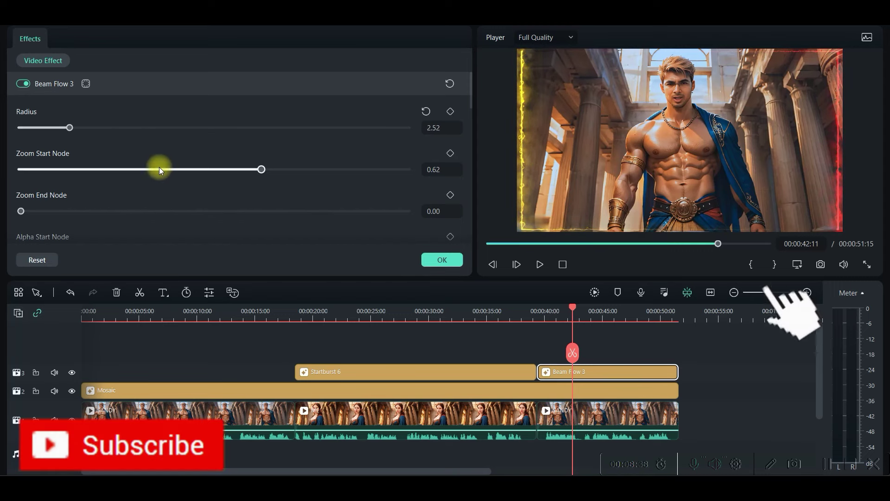
scroll(209, 177, "down", 1)
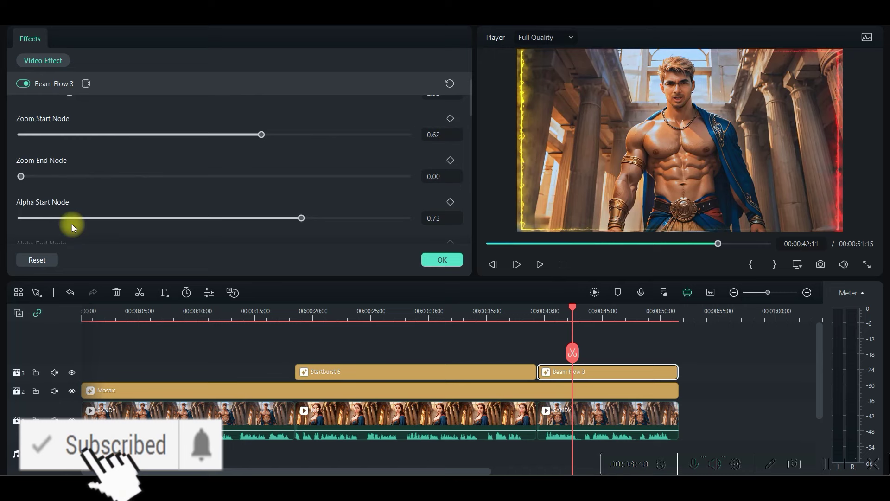
scroll(72, 225, "down", 1)
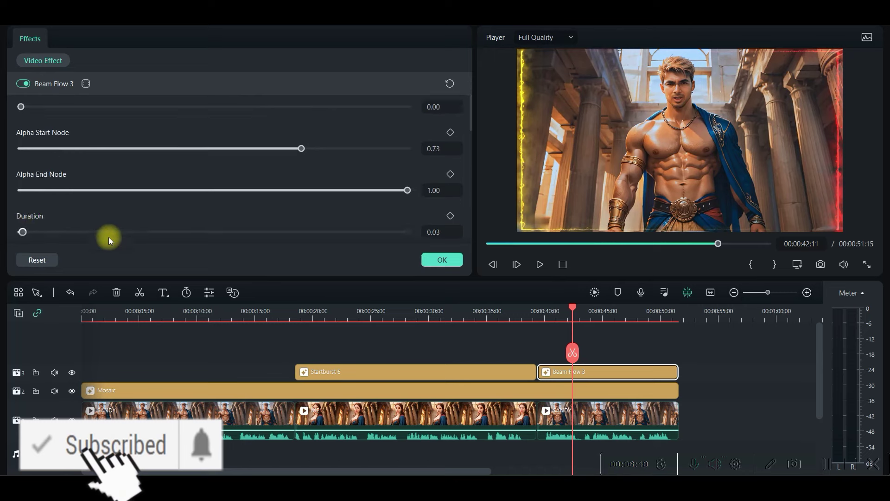
left_click(449, 259)
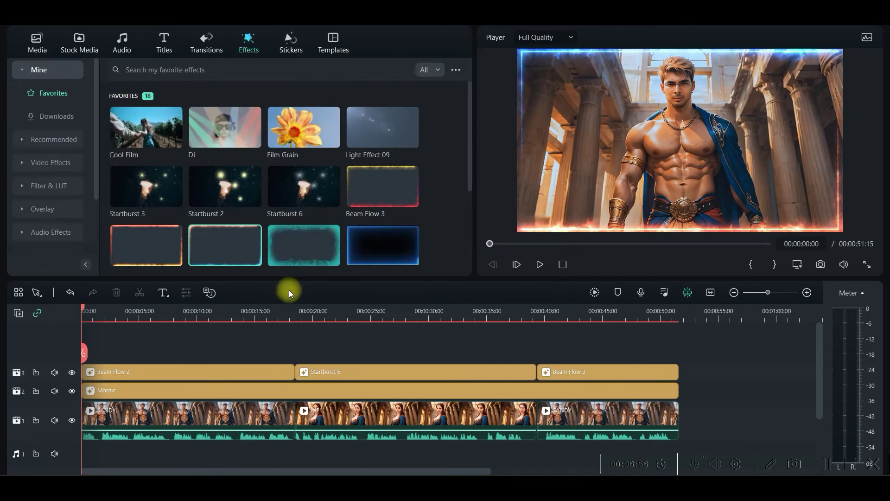
Step: Load Filmora's music library, then switch to Chrome's Pixabay horse-running sound results
left_click(123, 37)
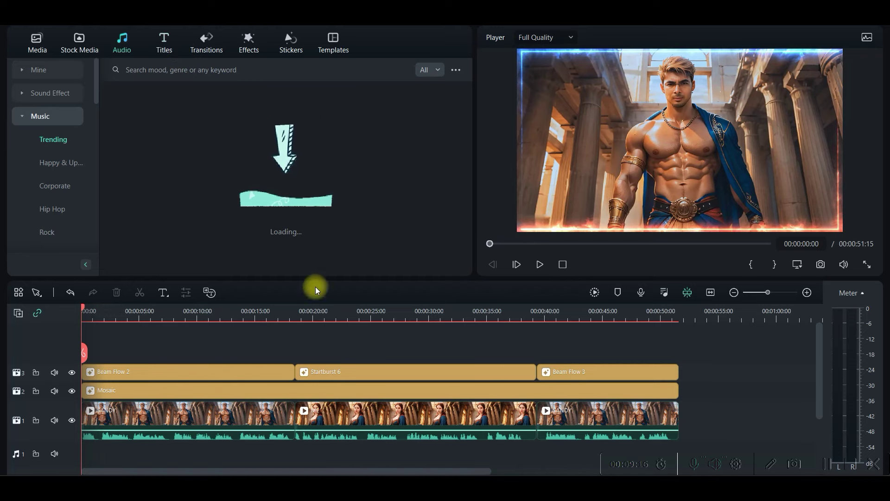
left_click(521, 474)
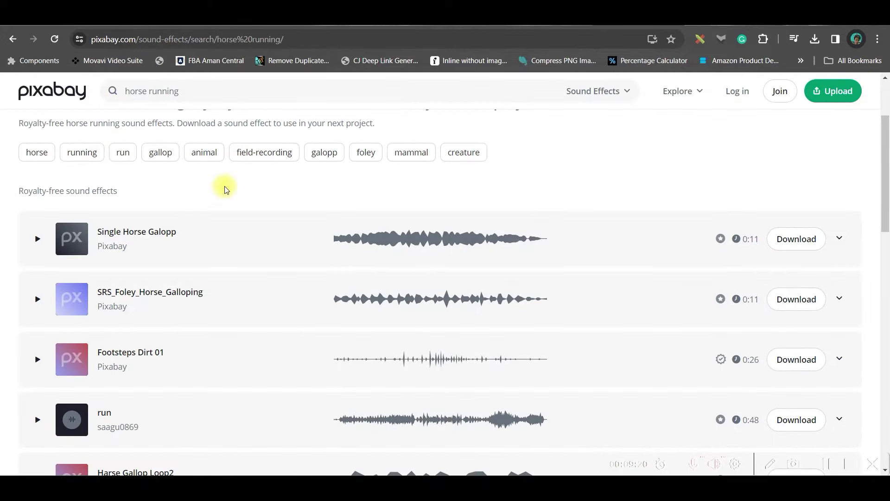
left_click(199, 91)
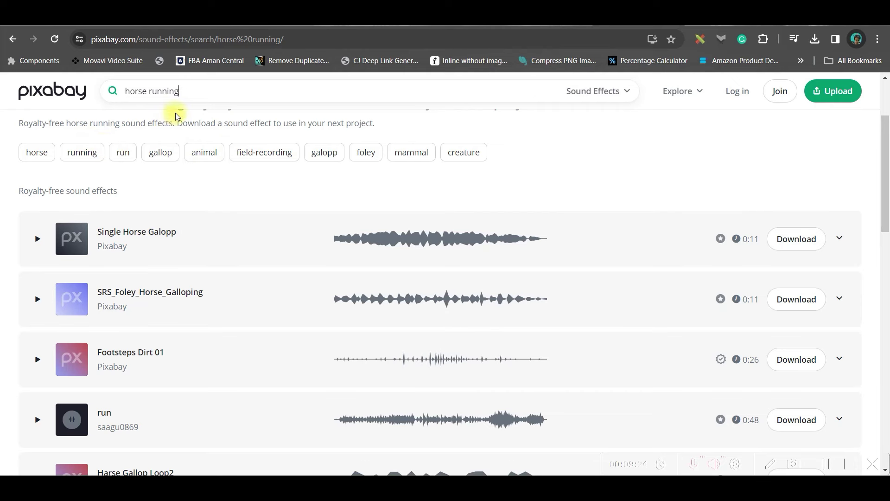
left_click(627, 91)
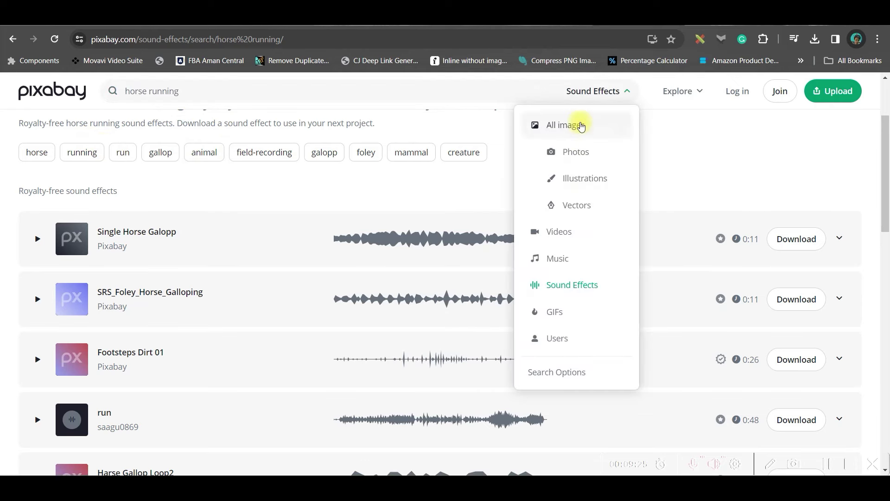
left_click(577, 259)
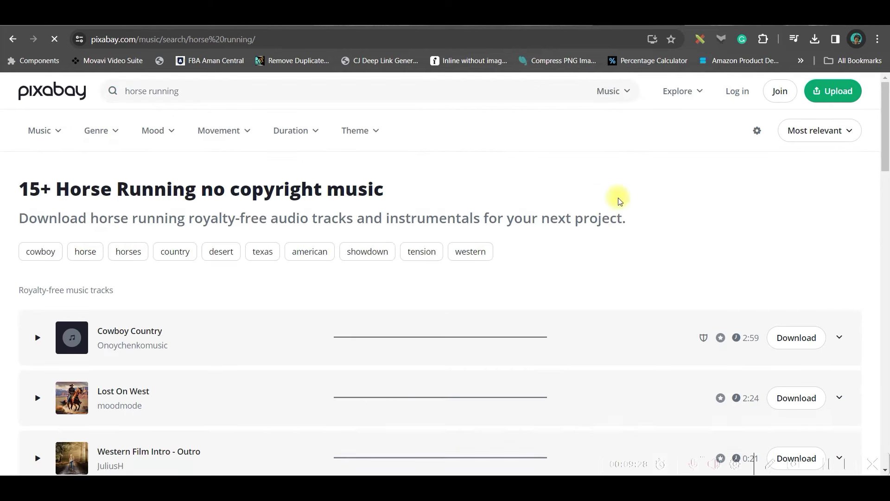
left_click(625, 95)
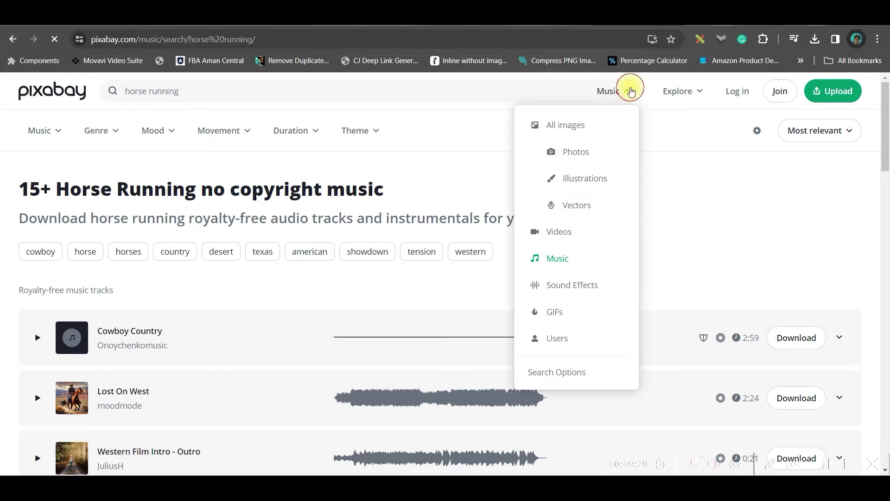
left_click(570, 285)
left_click(348, 91)
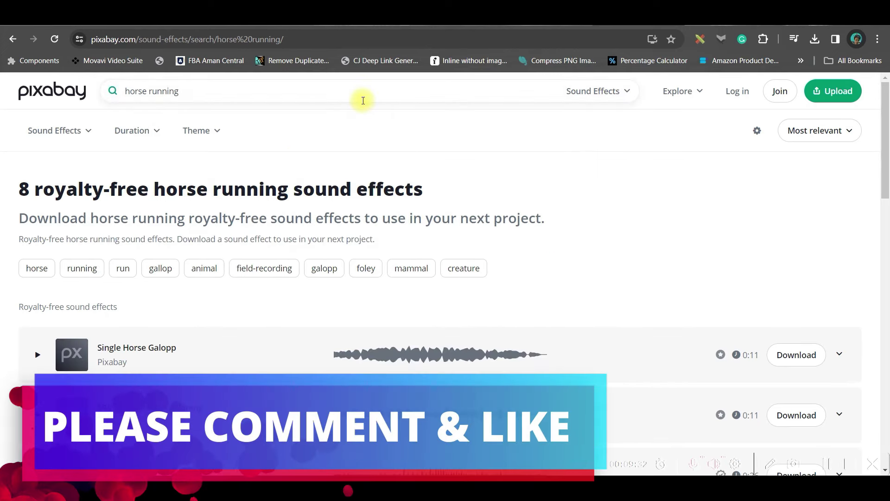
scroll(626, 278, "down", 2)
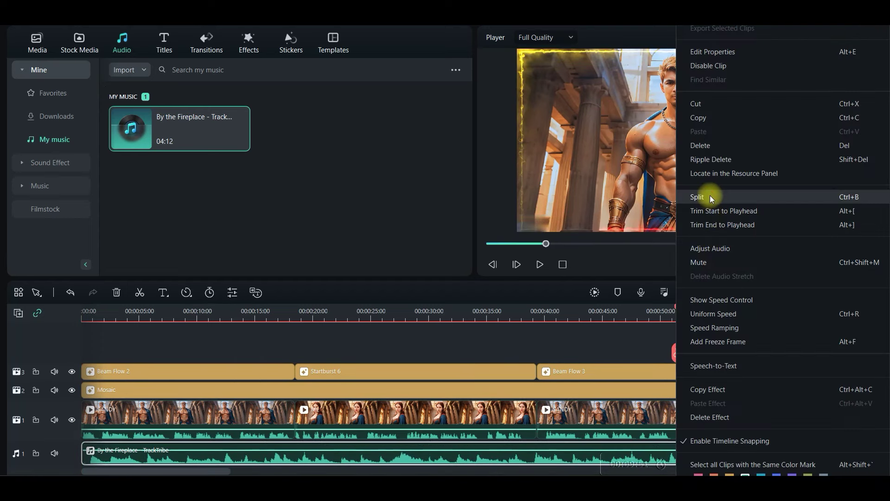
Step: Trim 'By the Fireplace' at the video end, lower it about 6.6 dB, fade in 3 seconds and out
left_click(710, 199)
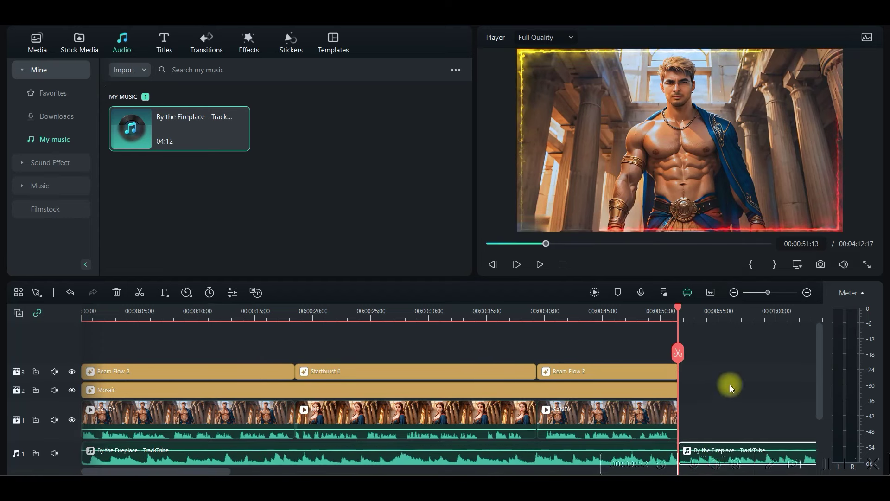
double_click(480, 456)
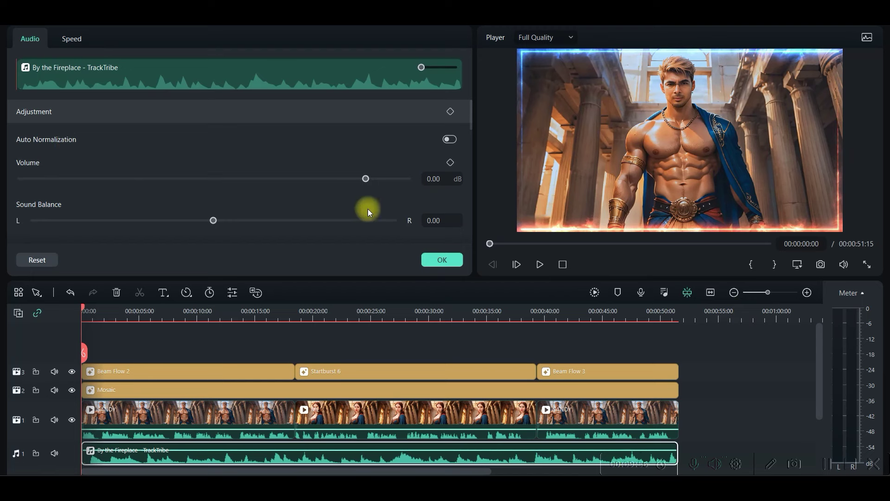
left_click_drag(365, 179, 343, 179)
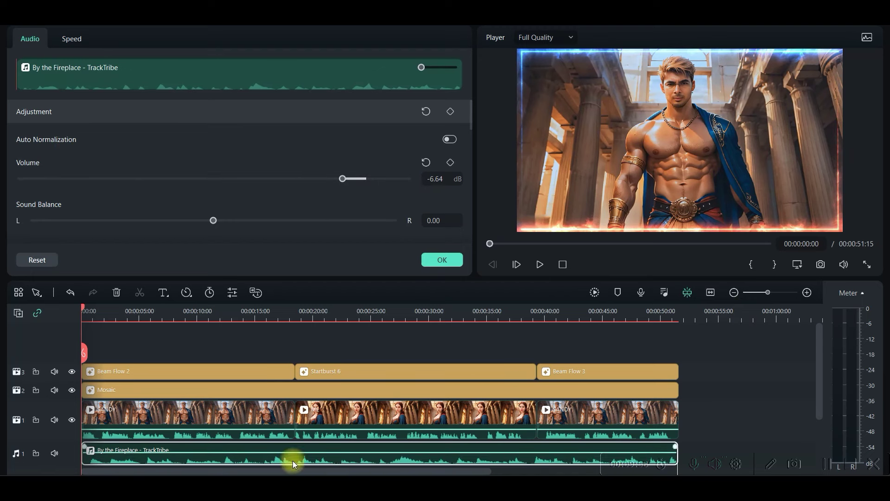
scroll(115, 216, "down", 2)
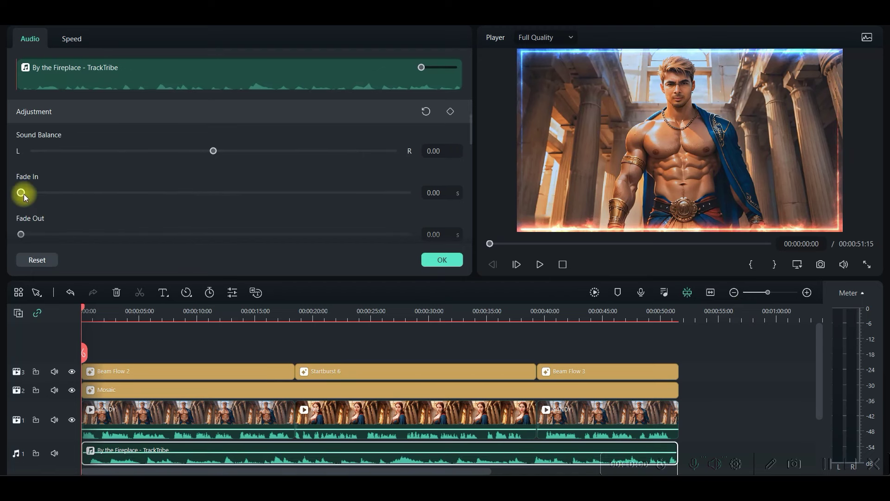
left_click_drag(22, 193, 44, 193)
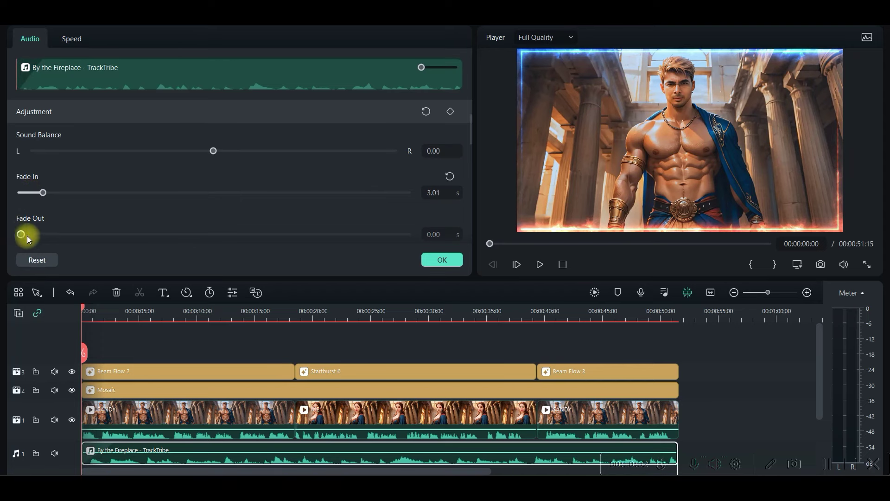
left_click_drag(40, 234, 50, 236)
Step: Launch Speech-to-Text from the first clip, keeping English (US) as the transcription language
right_click(110, 373)
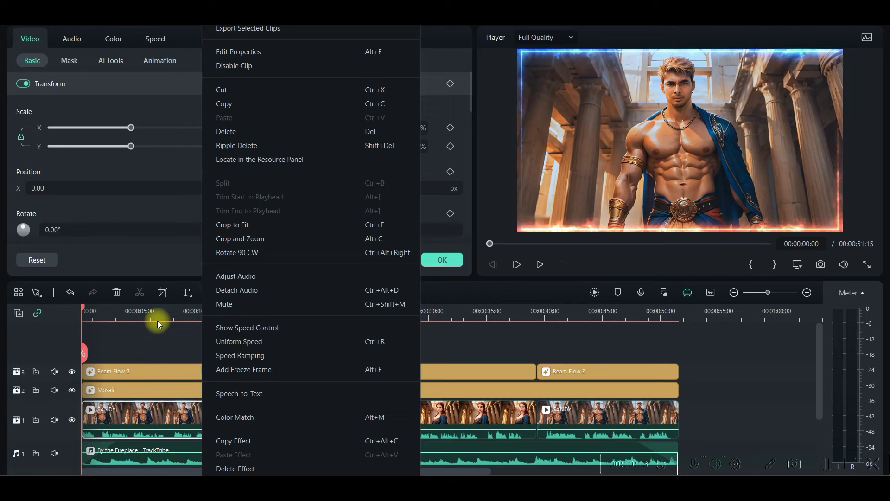
left_click(262, 394)
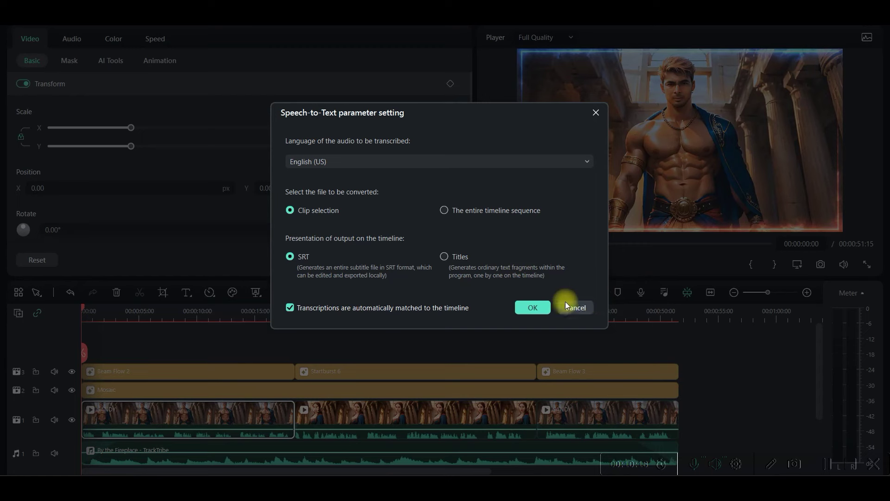
left_click(579, 160)
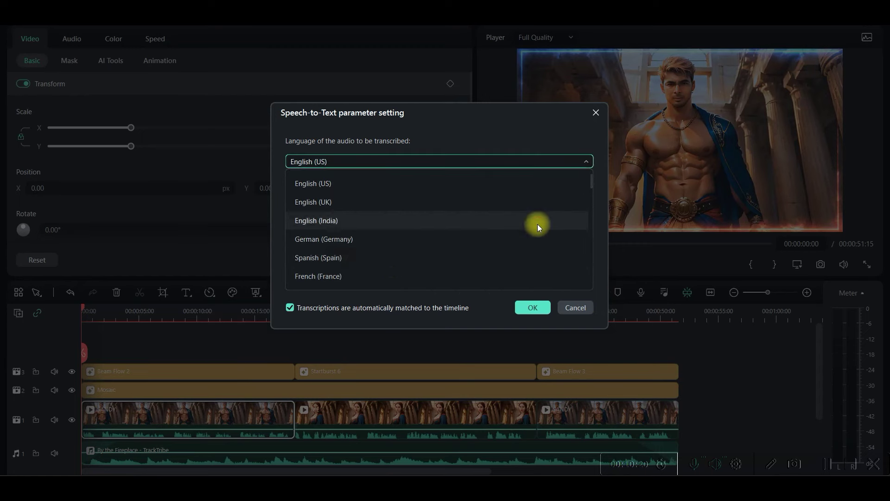
scroll(335, 230, "down", 3)
scroll(338, 278, "down", 3)
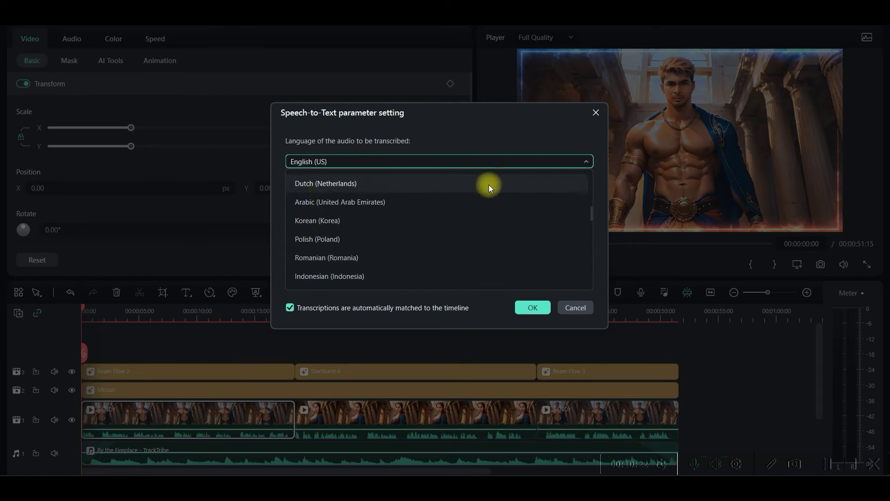
left_click(723, 349)
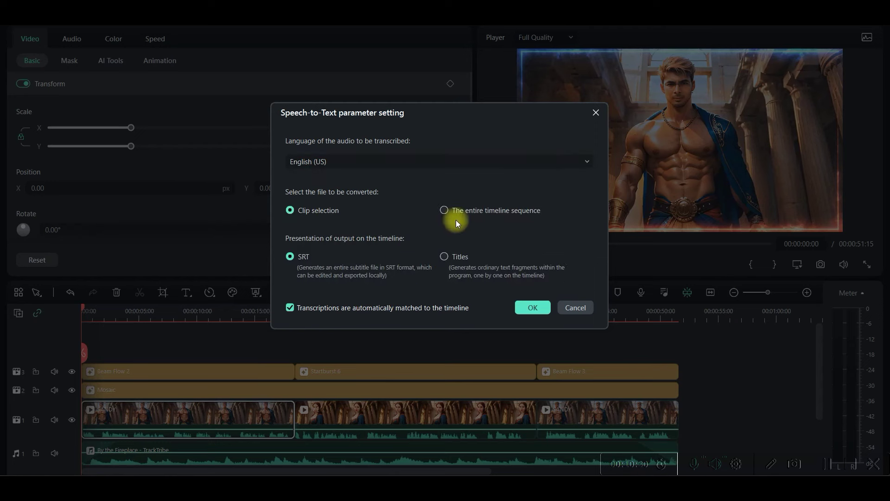
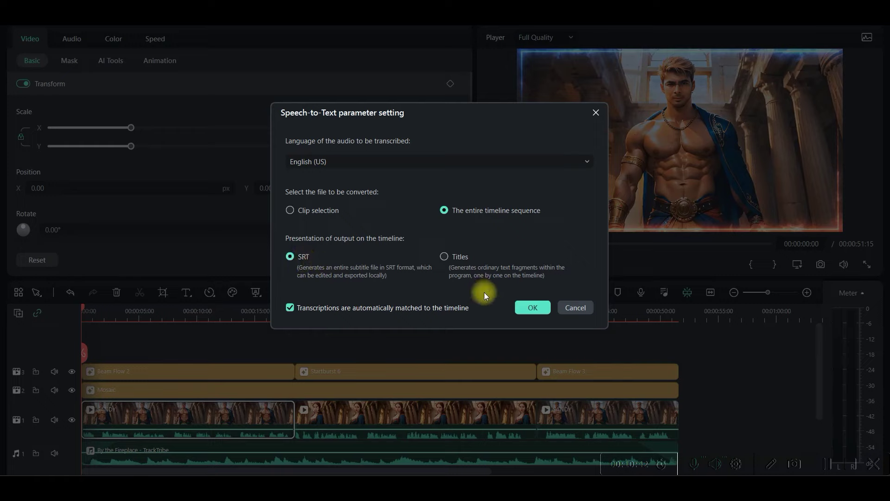
Step: Transcribe the entire timeline in English (US) to SRT and open the resulting subtitles for editing
left_click(531, 308)
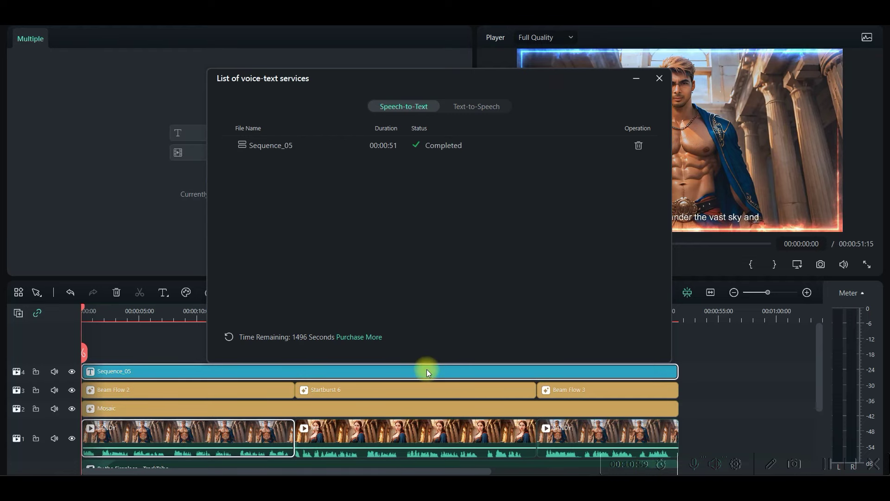
double_click(426, 371)
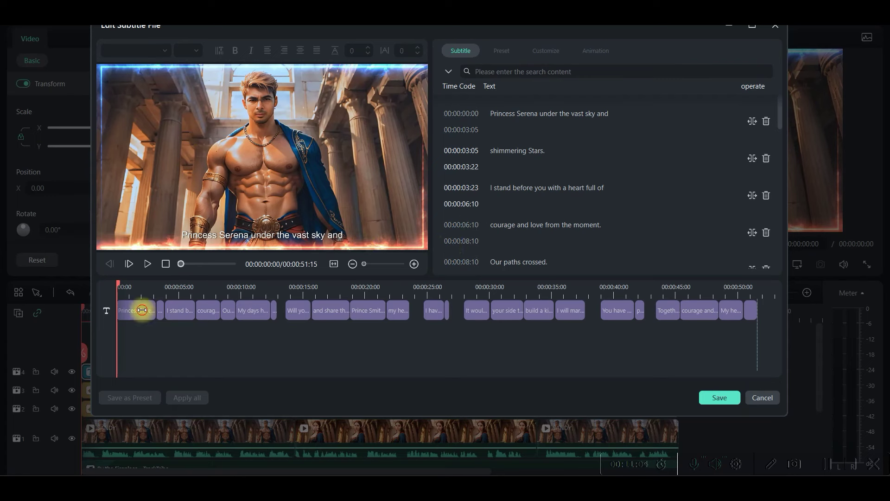
Step: Change the first subtitle's font to Algerian
left_click(139, 310)
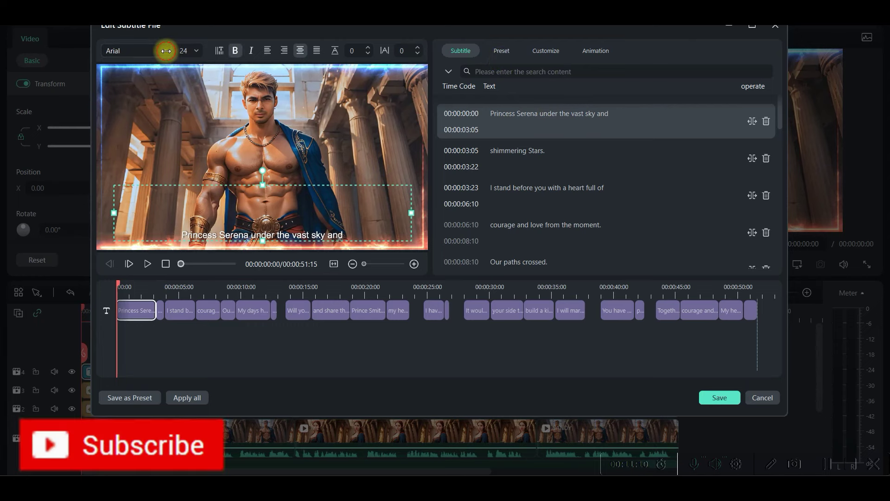
left_click(166, 50)
left_click(140, 111)
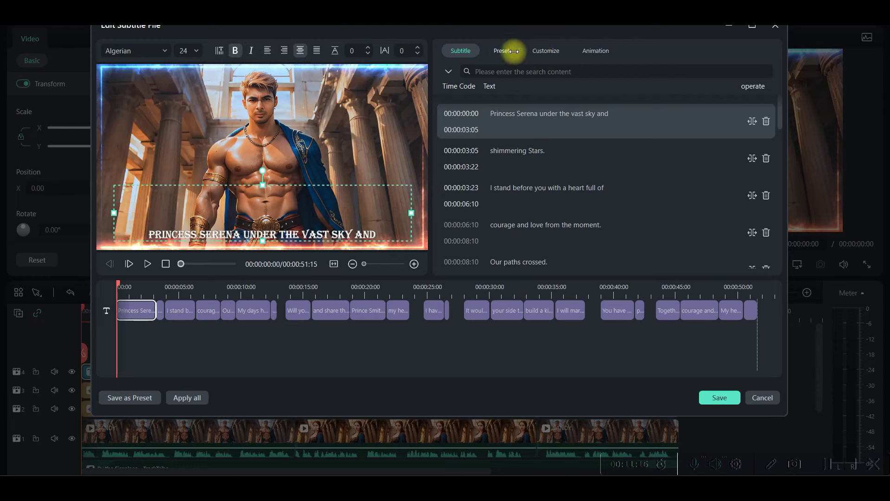
Step: Apply the white outlined preset style to all subtitles, reviewing customization and animation options
left_click(501, 51)
left_click(557, 153)
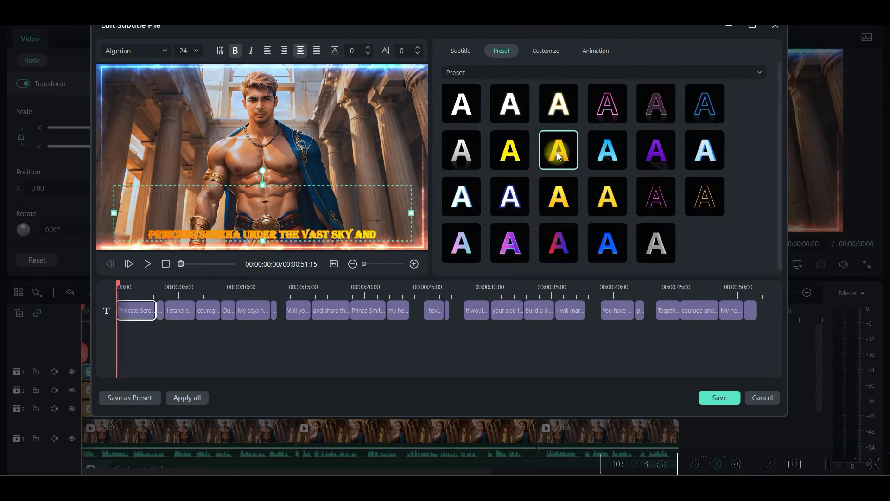
left_click(563, 243)
left_click(545, 51)
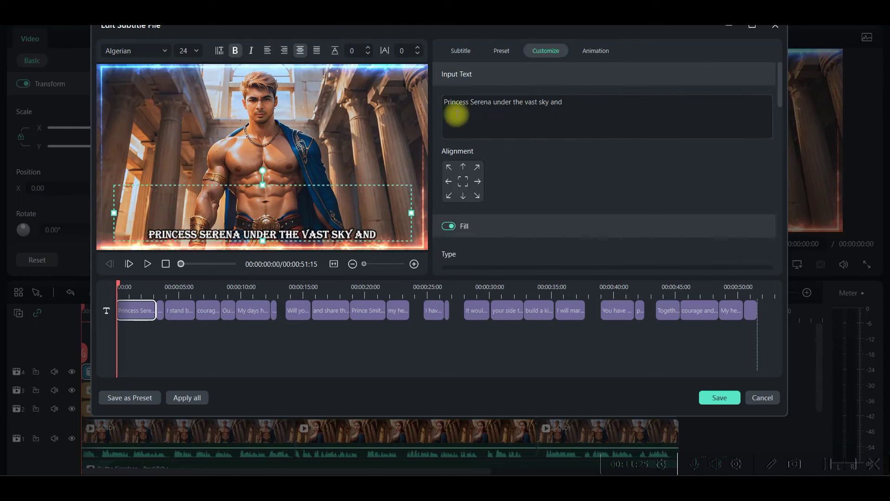
left_click(595, 51)
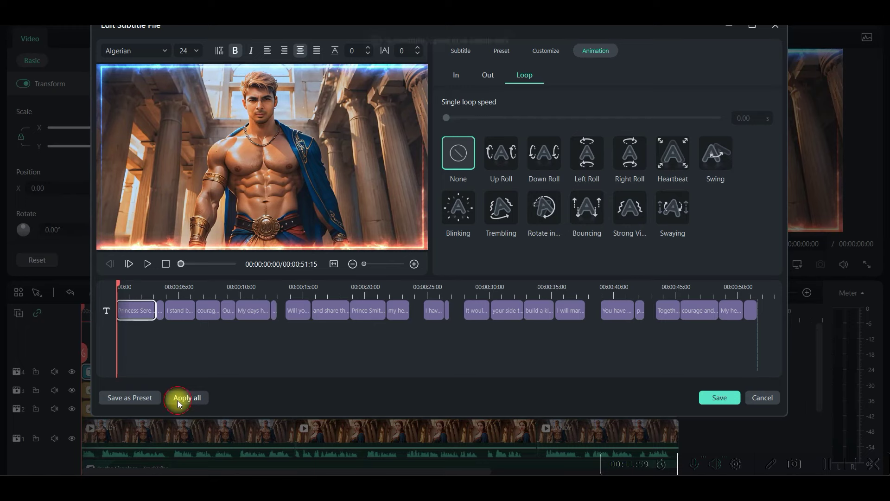
left_click(177, 400)
left_click(719, 397)
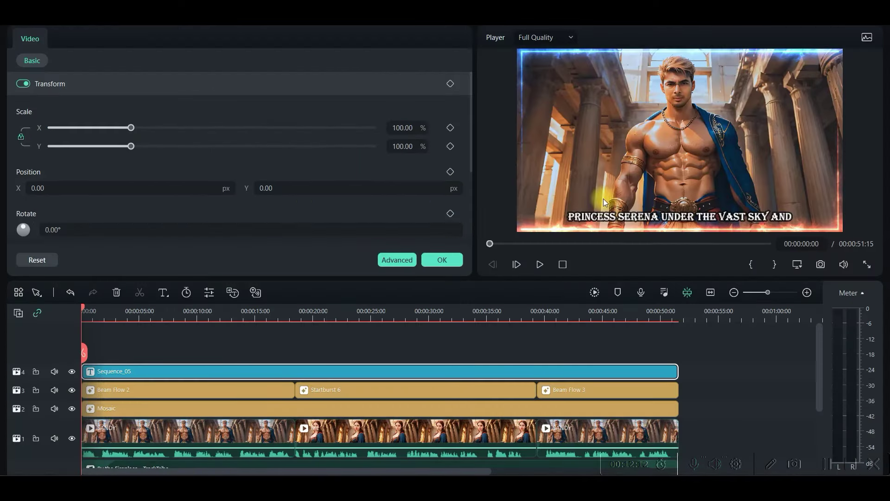
left_click(542, 264)
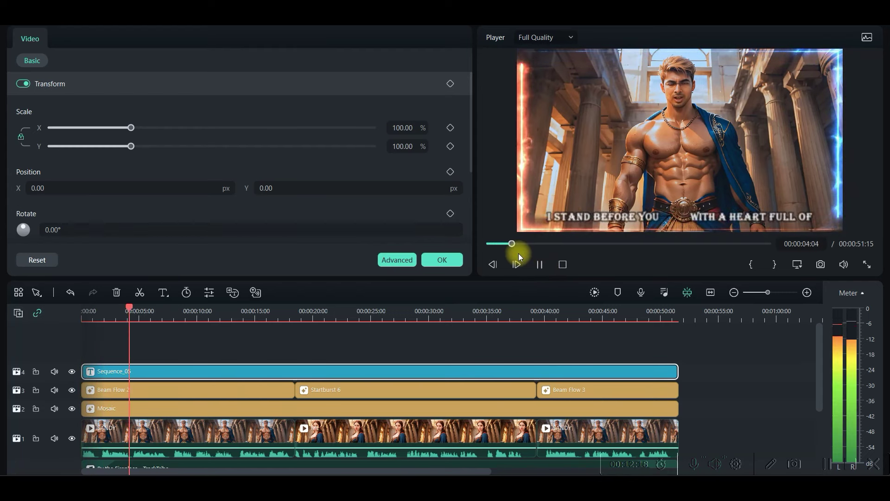
key("space")
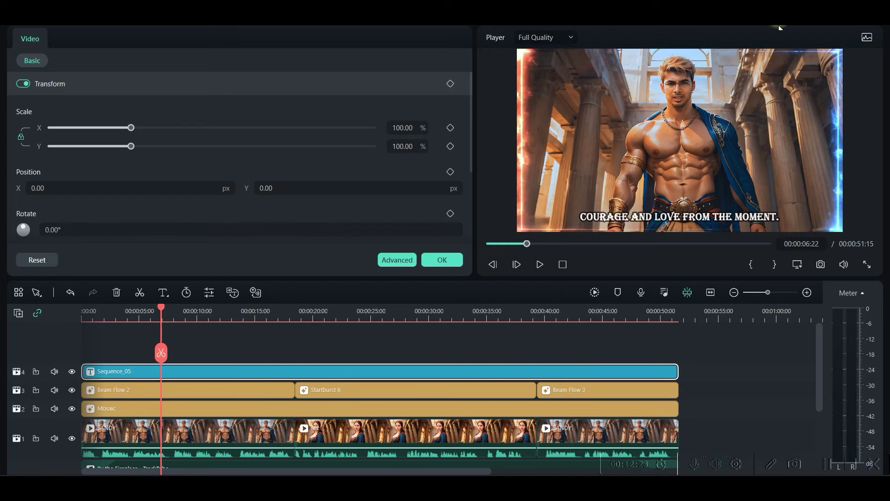
Step: Open the export settings and keep the current save folder after browsing
left_click(775, 25)
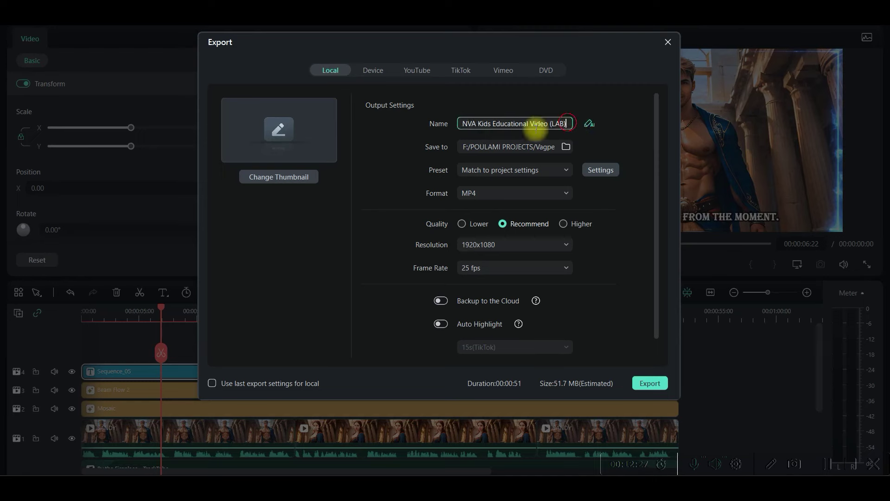
left_click(567, 147)
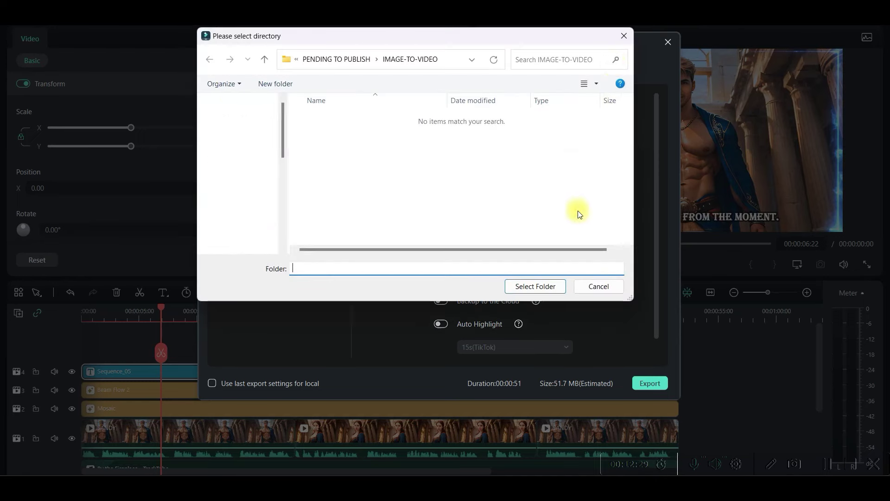
left_click(623, 37)
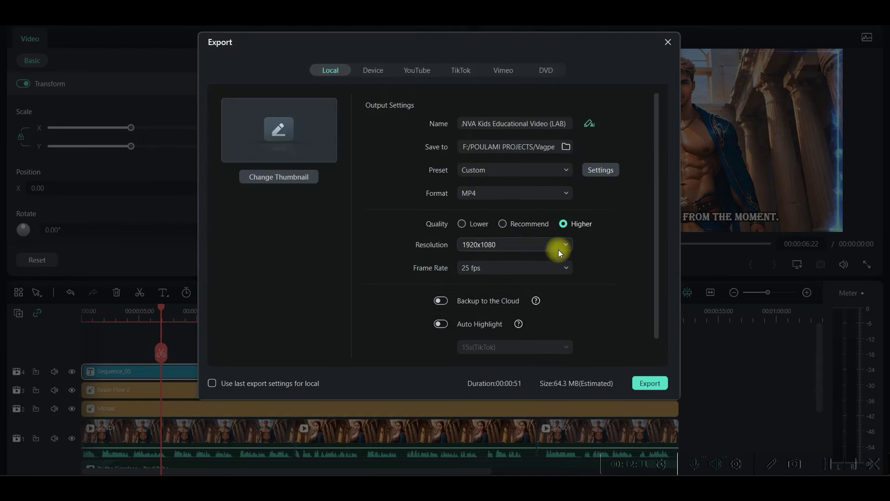